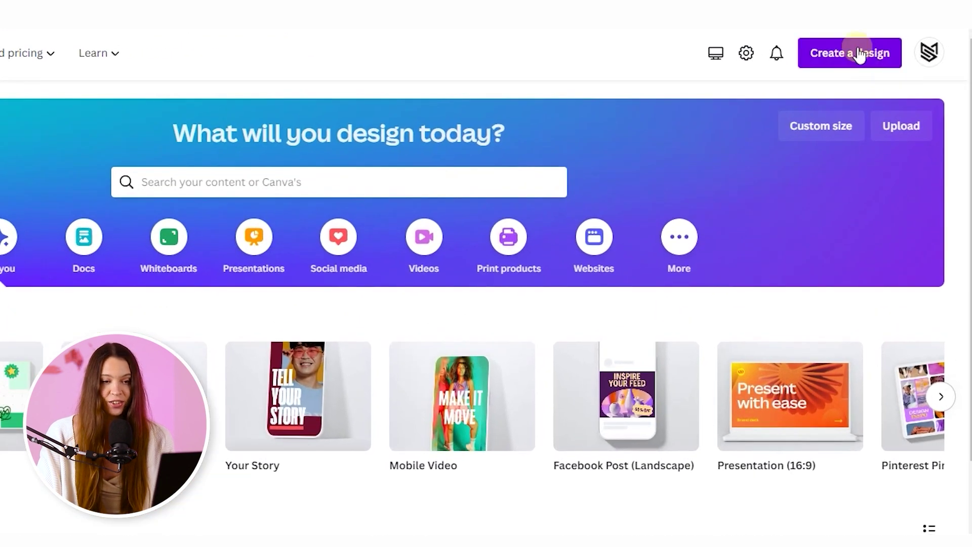
Step: Start a new blank 1000 × 1500 px Pinterest Pin design
click(856, 59)
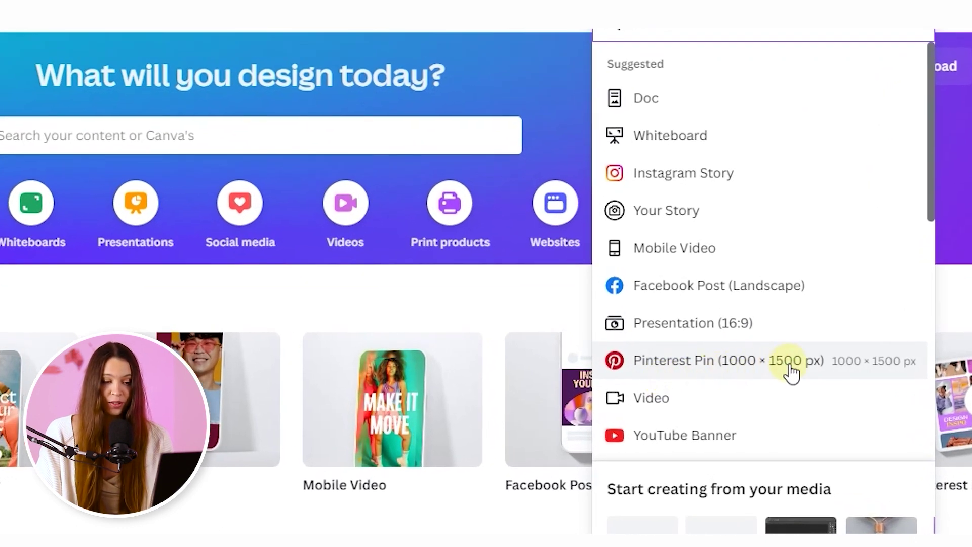
click(837, 367)
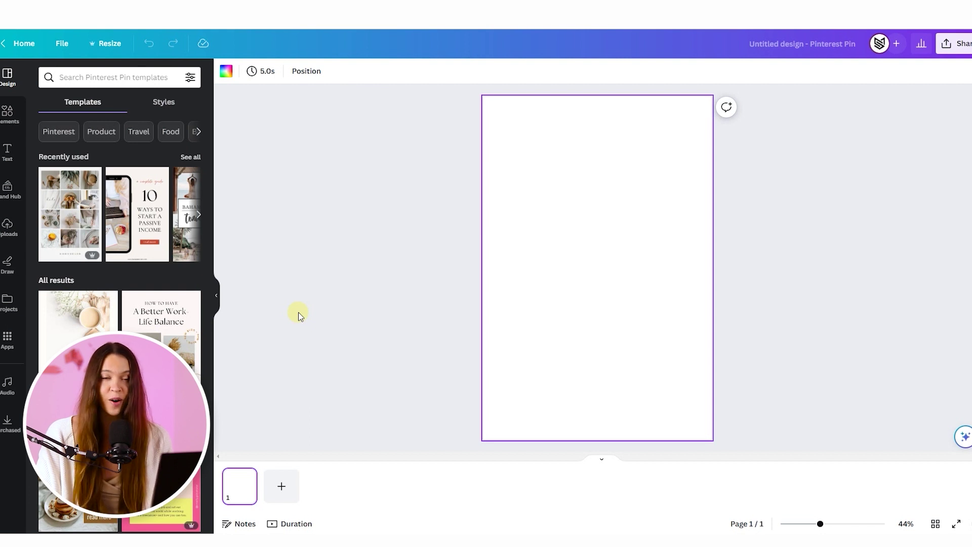
Step: Upload the jade roller photo by dropping it onto the pin page
drag(521, 326, 554, 272)
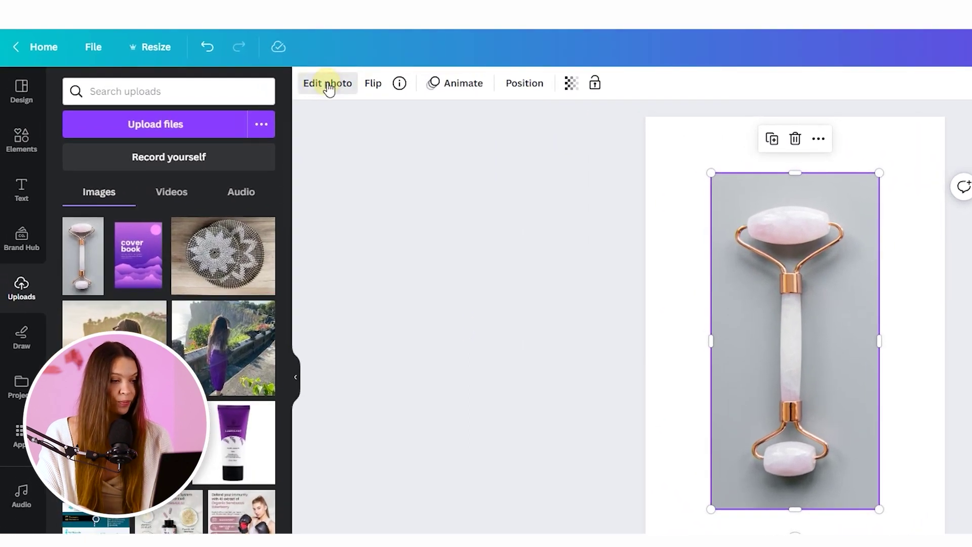
Step: Strip the jade roller photo's grey background using BG Remover
click(328, 85)
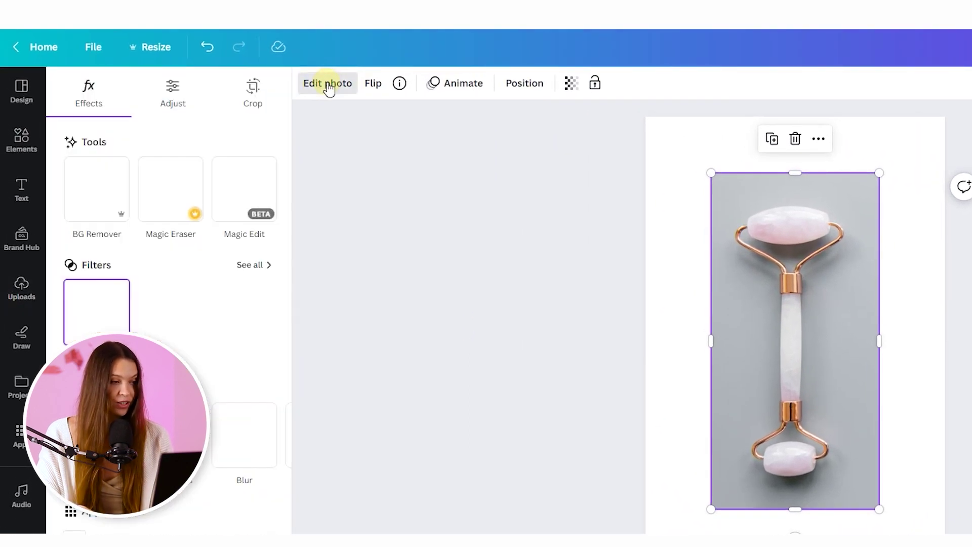
click(102, 203)
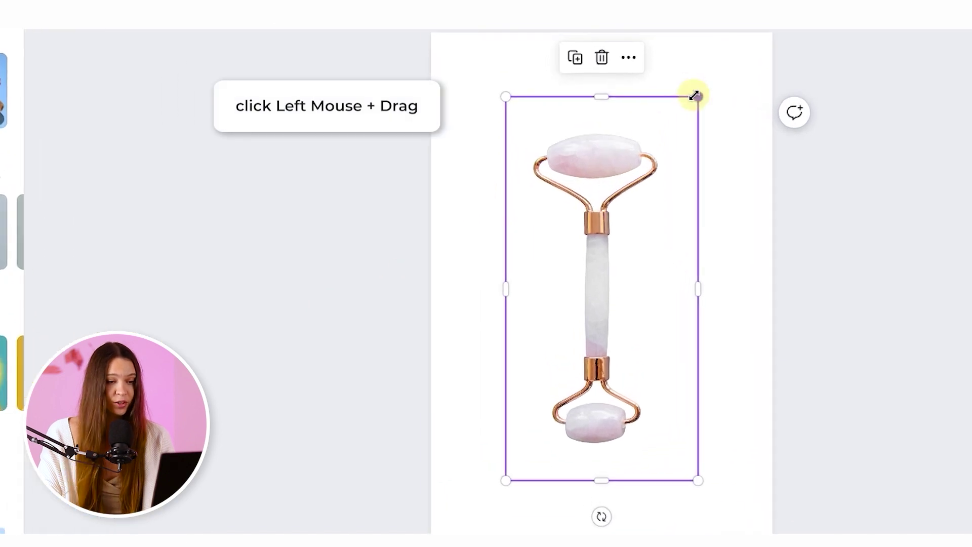
Step: Resize the jade roller, tilt it diagonally, and centre it in the pin's upper half
drag(658, 138, 597, 238)
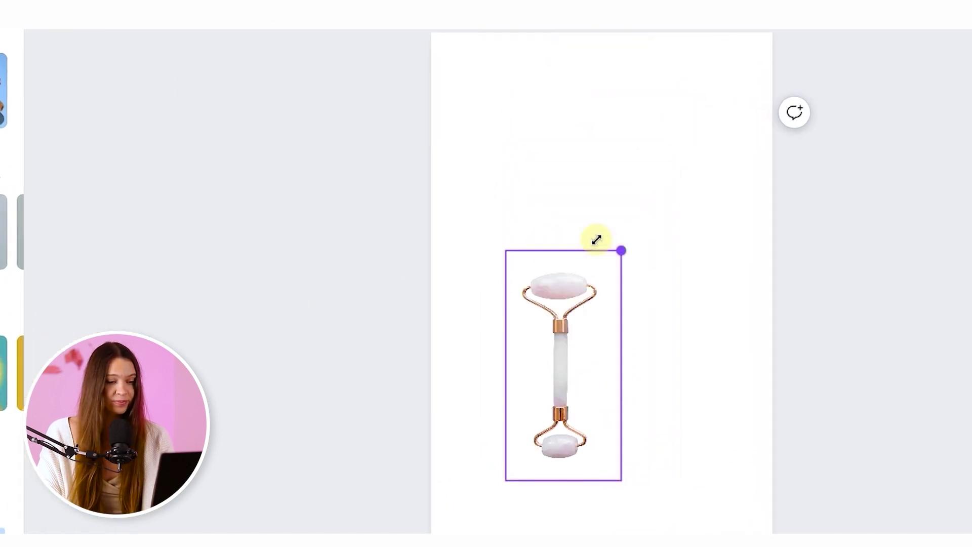
drag(552, 382, 591, 191)
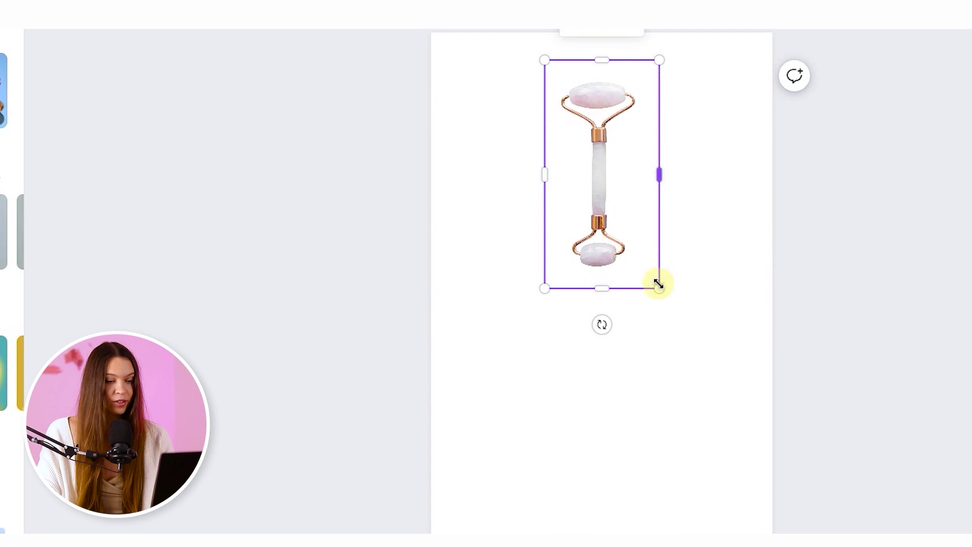
drag(692, 333, 719, 390)
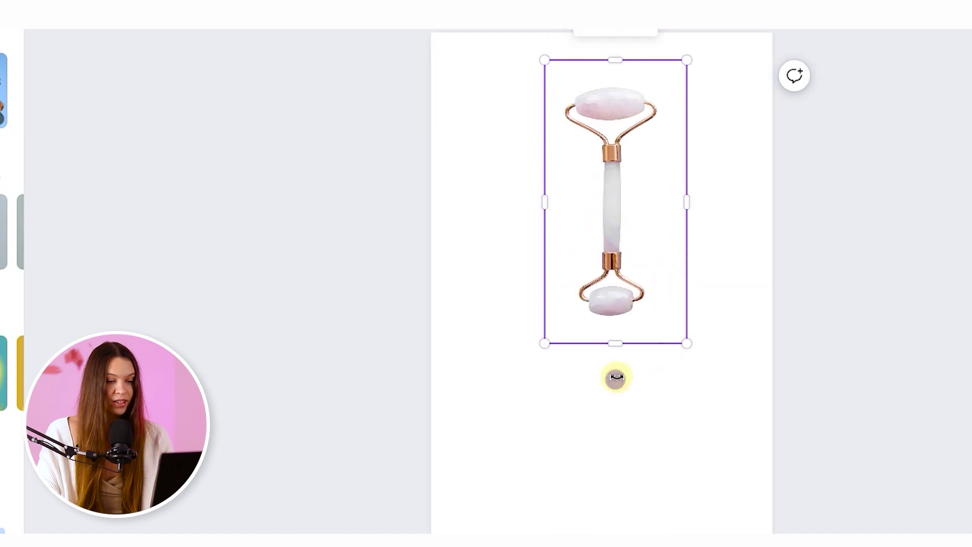
drag(617, 379, 570, 396)
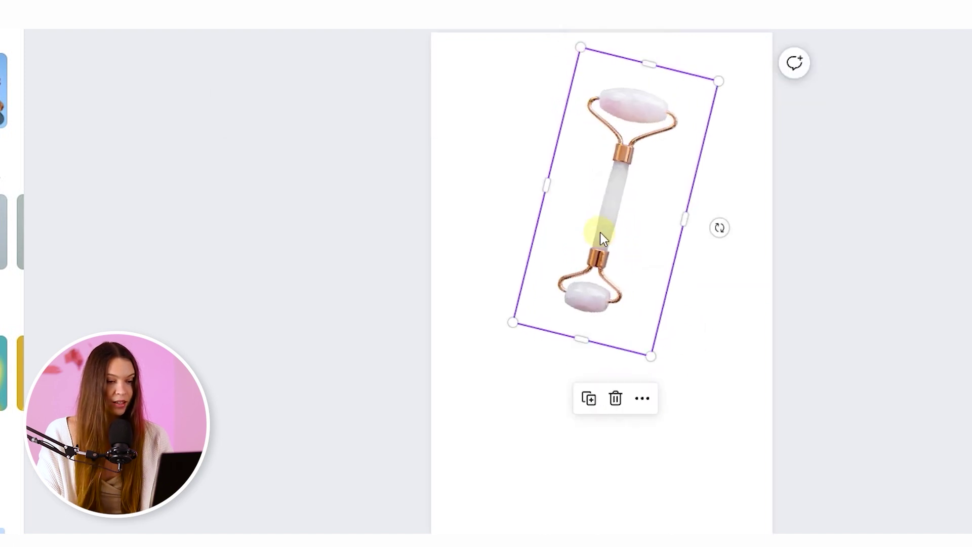
drag(603, 239, 589, 236)
drag(709, 78, 724, 66)
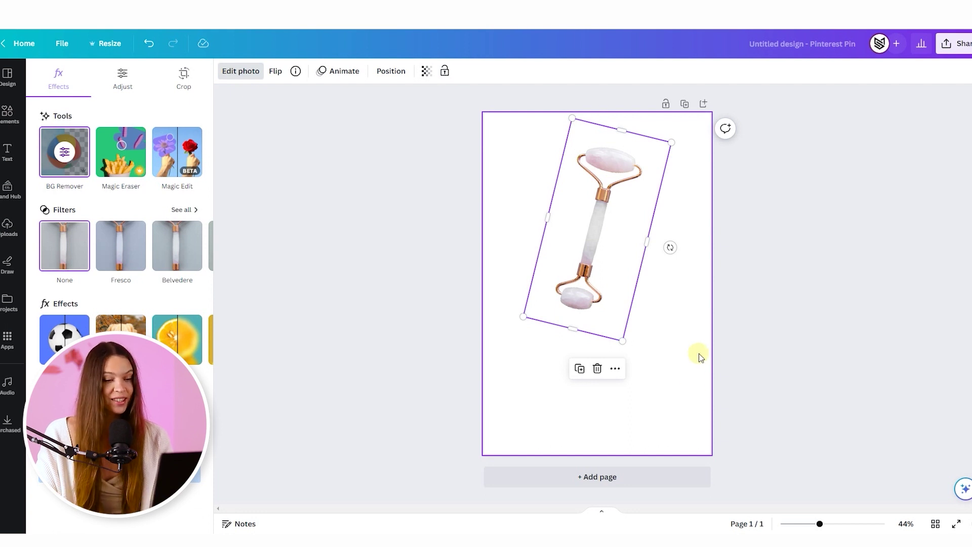
Step: Try a custom light pink page background, then apply the default yellow-to-pink gradient
click(682, 375)
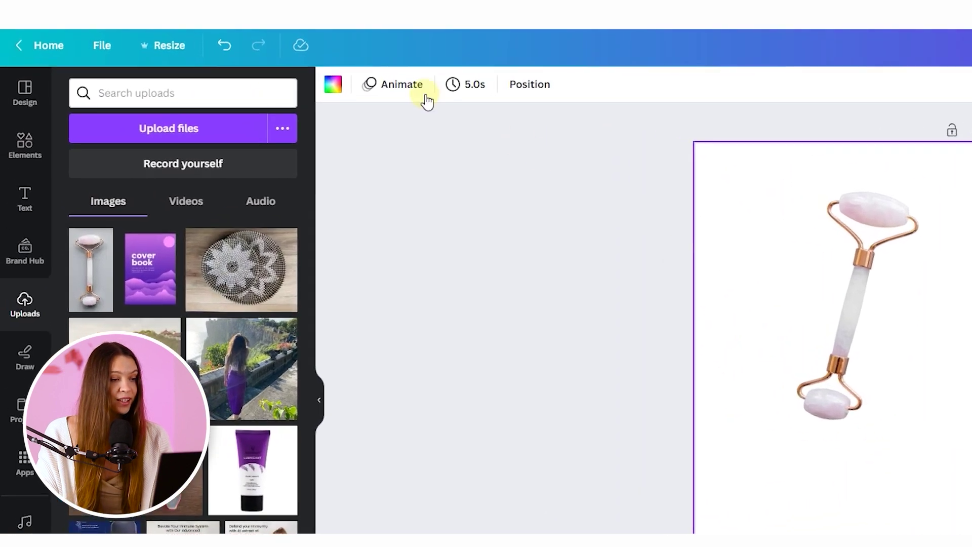
click(335, 91)
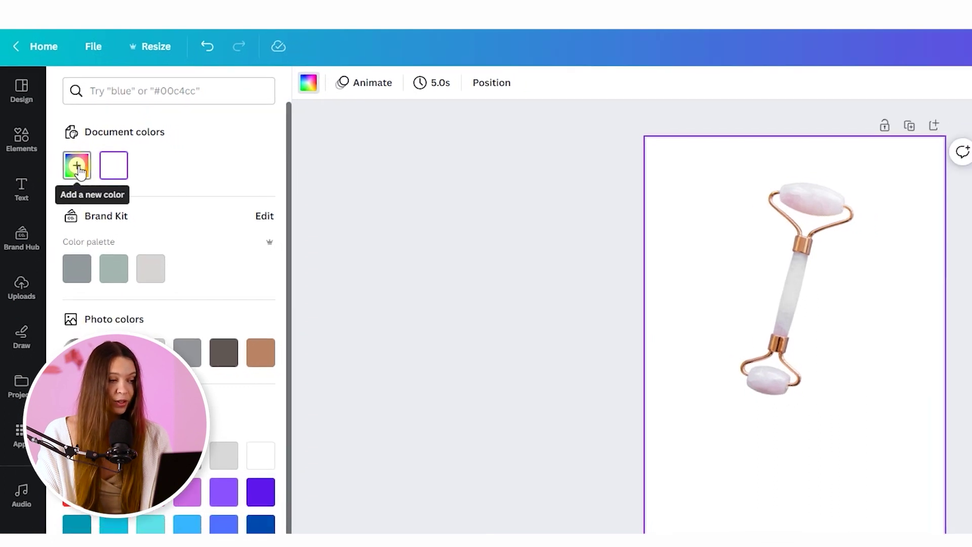
click(78, 169)
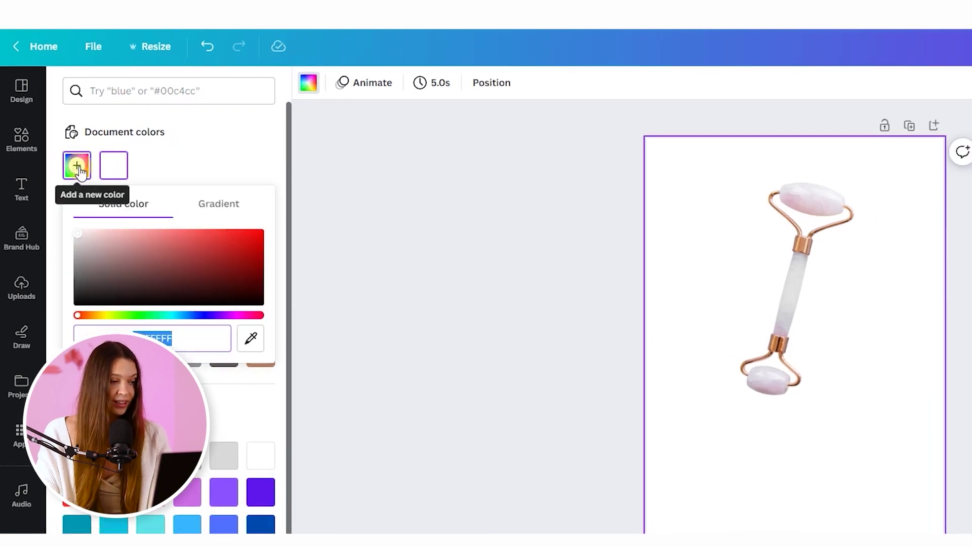
drag(110, 241, 109, 304)
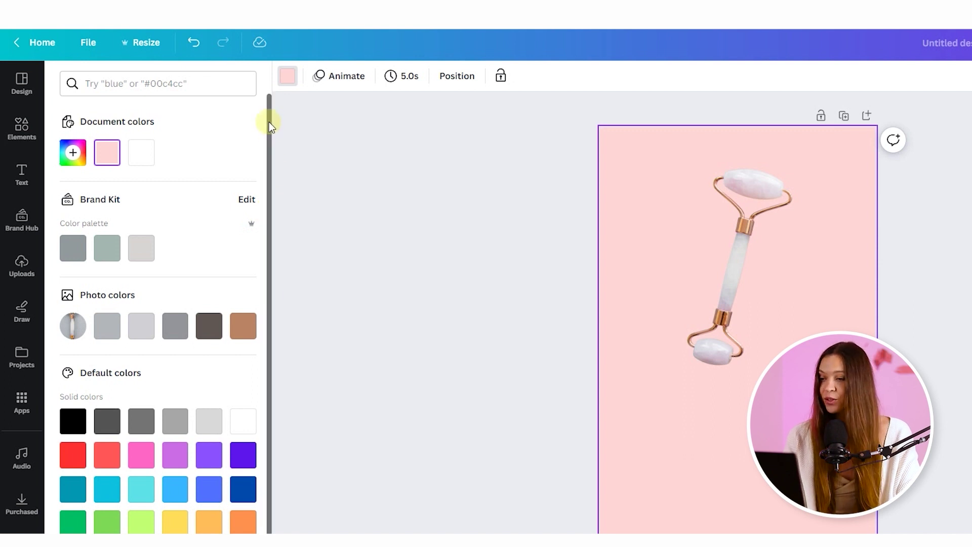
drag(269, 122, 268, 205)
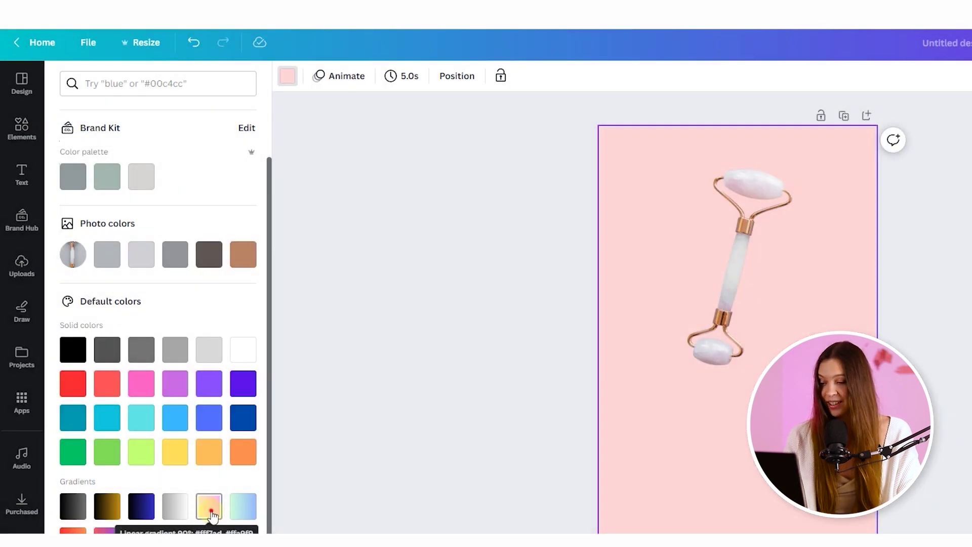
click(212, 512)
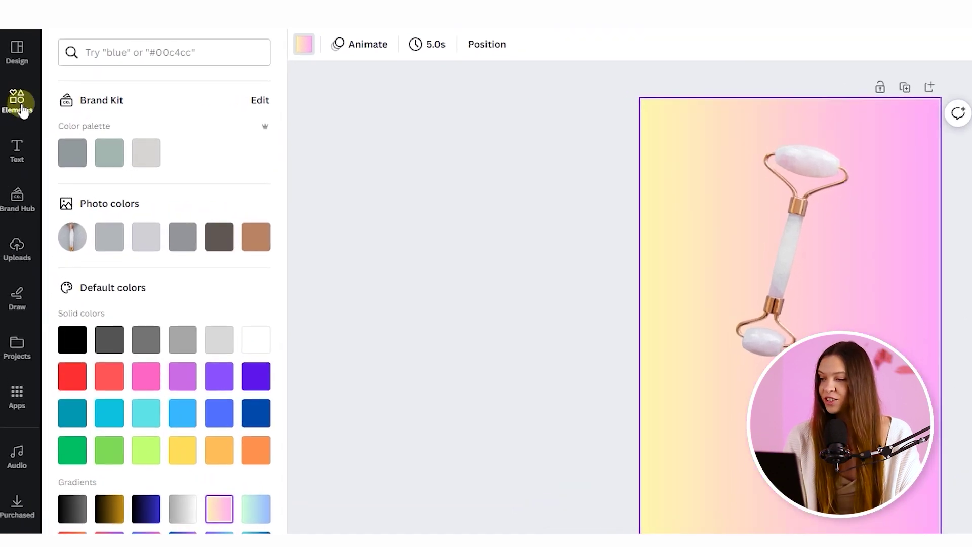
Step: Add a large white circle centred in the upper half of the page
click(23, 110)
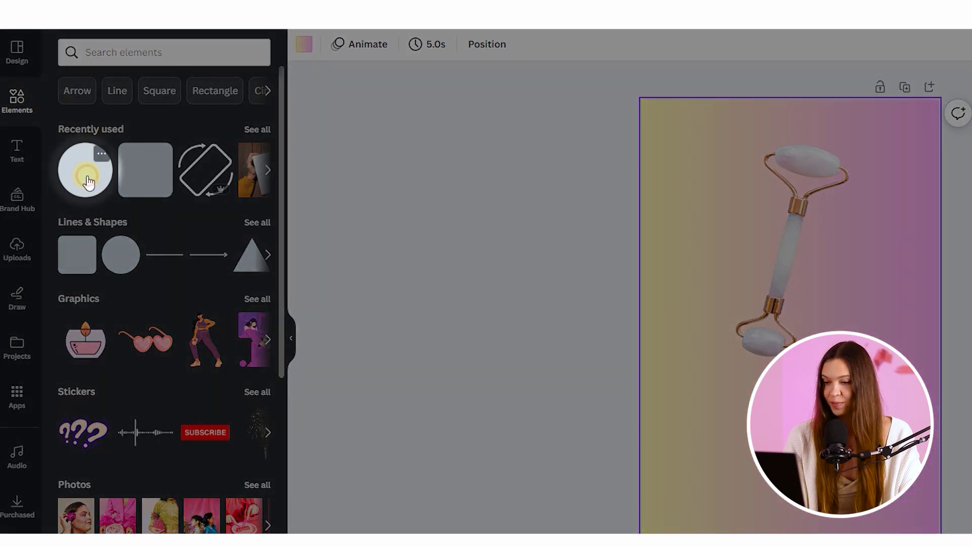
click(87, 181)
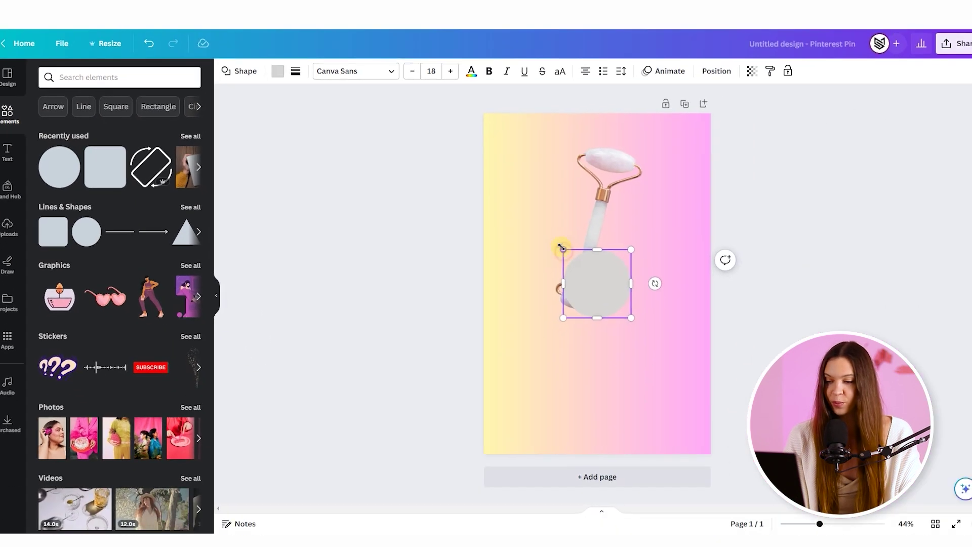
drag(559, 249, 522, 184)
drag(633, 200, 677, 154)
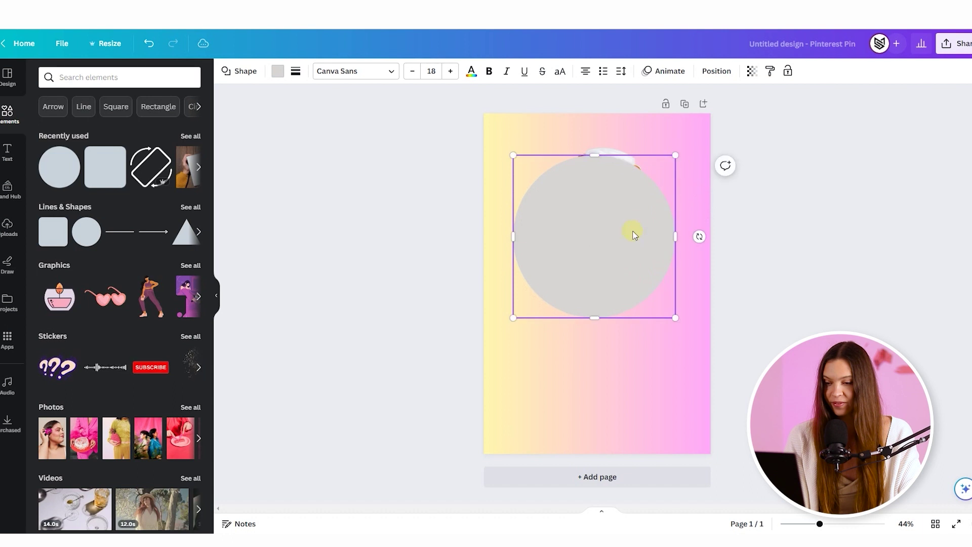
drag(659, 219, 658, 208)
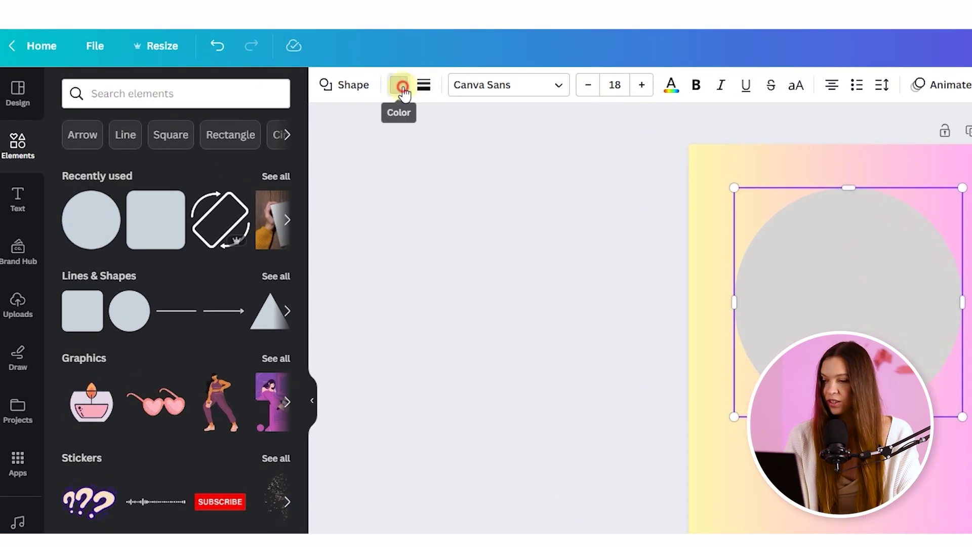
click(319, 76)
click(274, 485)
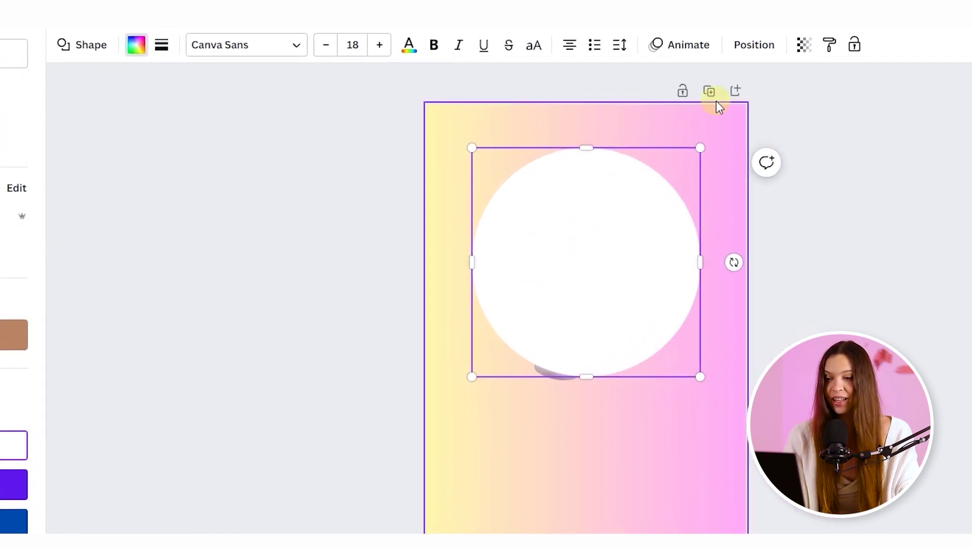
Step: Send the circle behind the jade roller and enlarge the roller over it
click(754, 47)
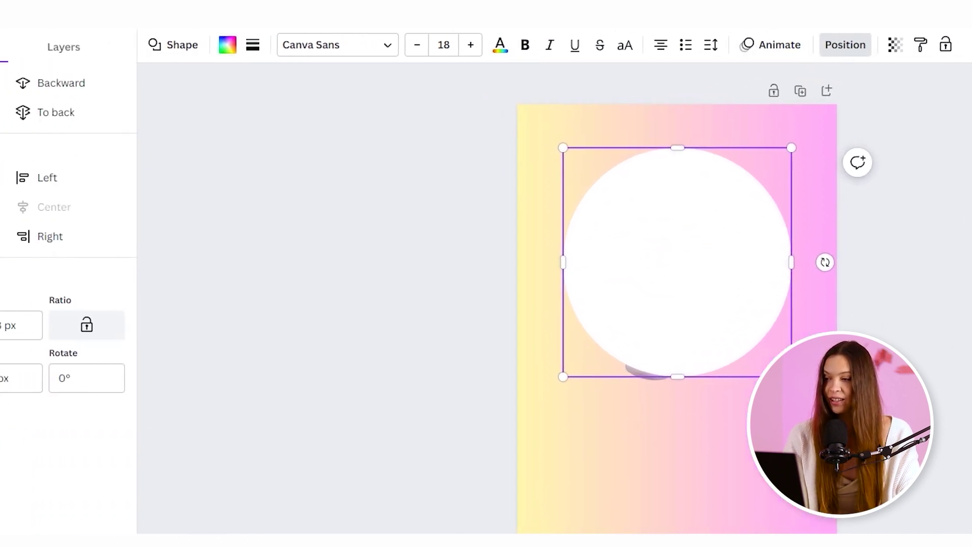
click(101, 90)
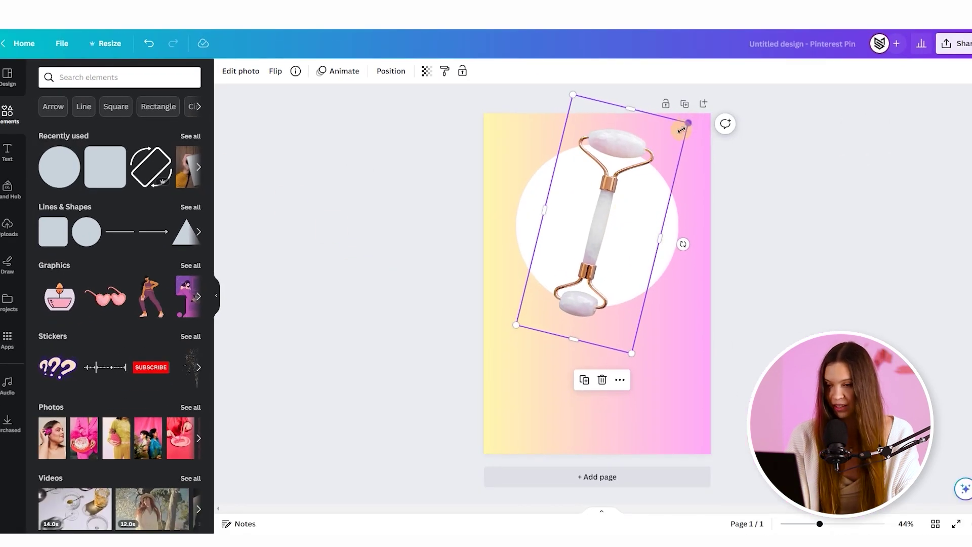
drag(681, 130, 684, 127)
click(842, 265)
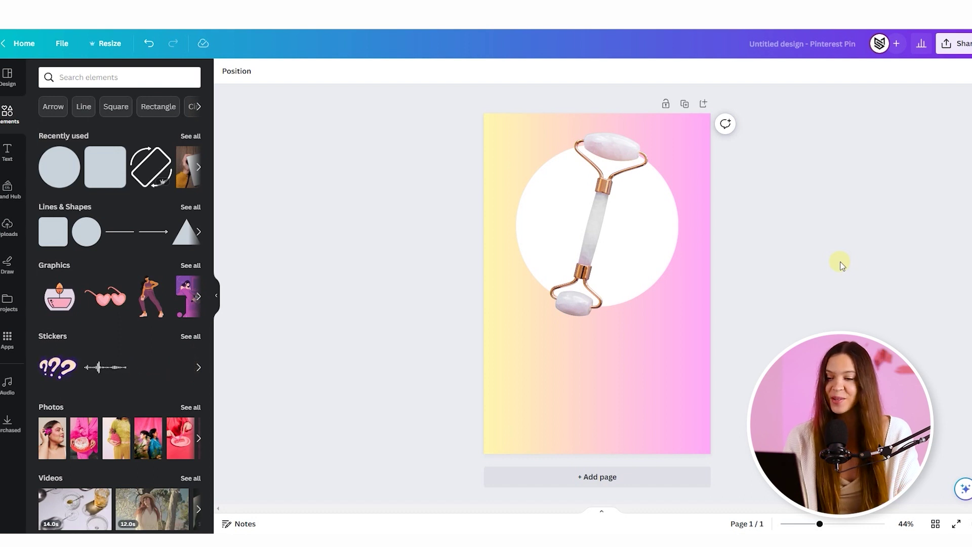
Step: Duplicate the white circle and enlarge the copy slightly, centred on the original
click(665, 232)
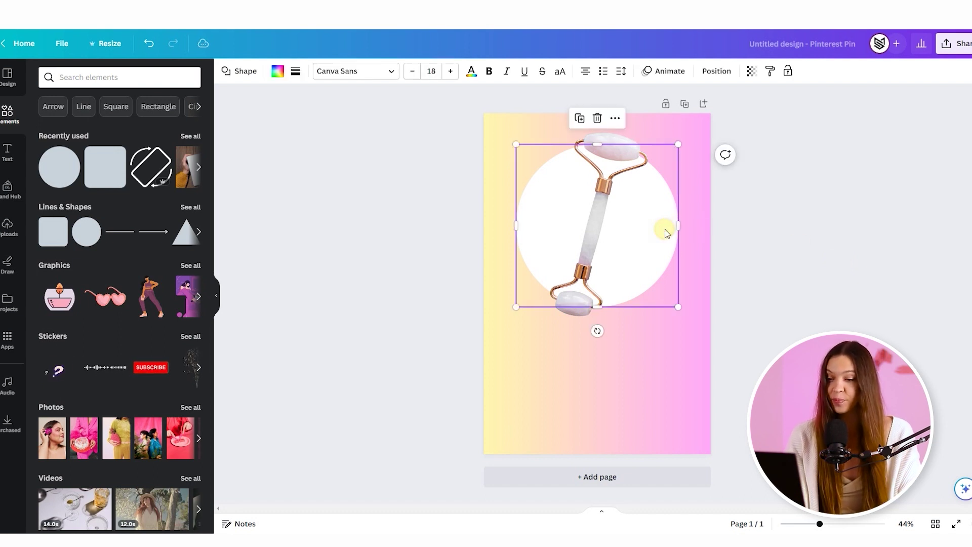
key(ctrl+c)
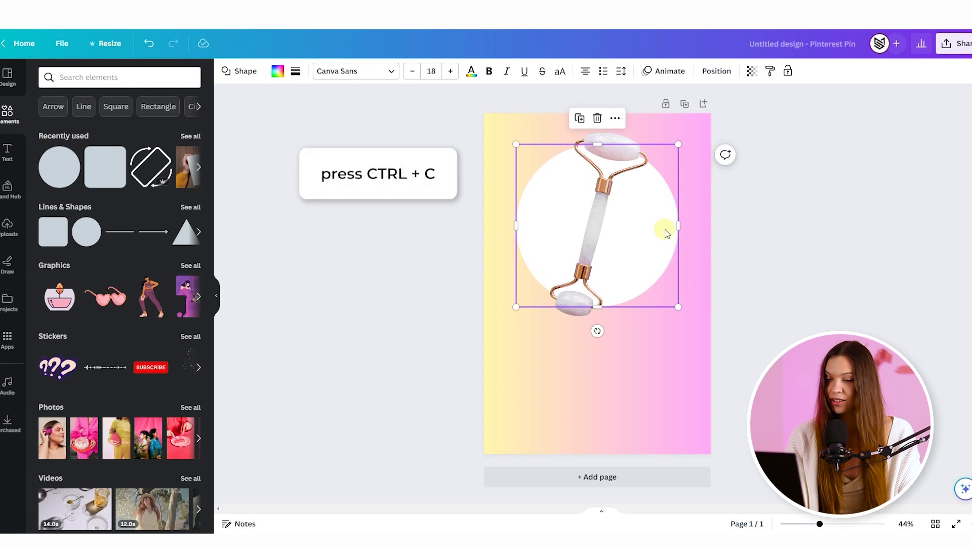
key(ctrl+v)
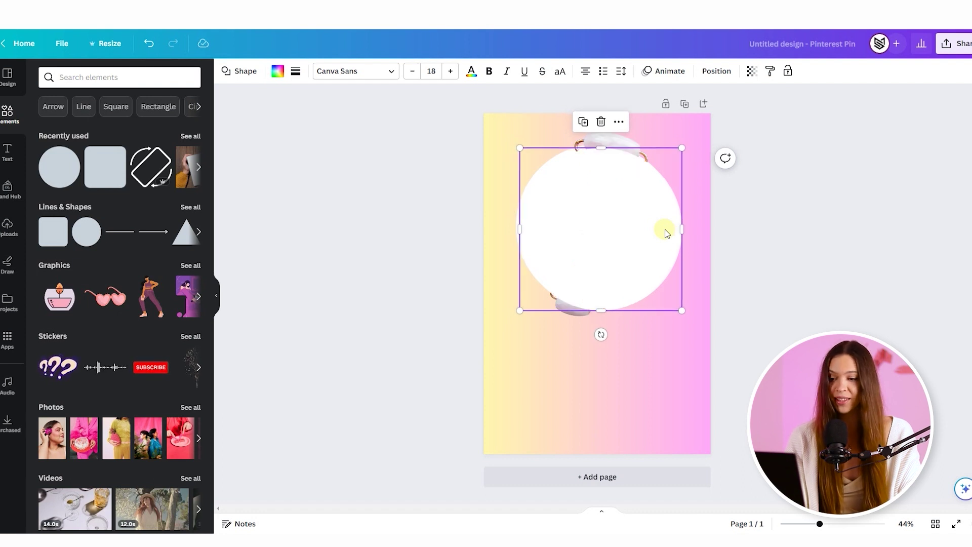
drag(682, 148, 688, 142)
drag(517, 312, 514, 316)
drag(633, 273, 627, 274)
drag(513, 311, 511, 315)
drag(645, 266, 646, 262)
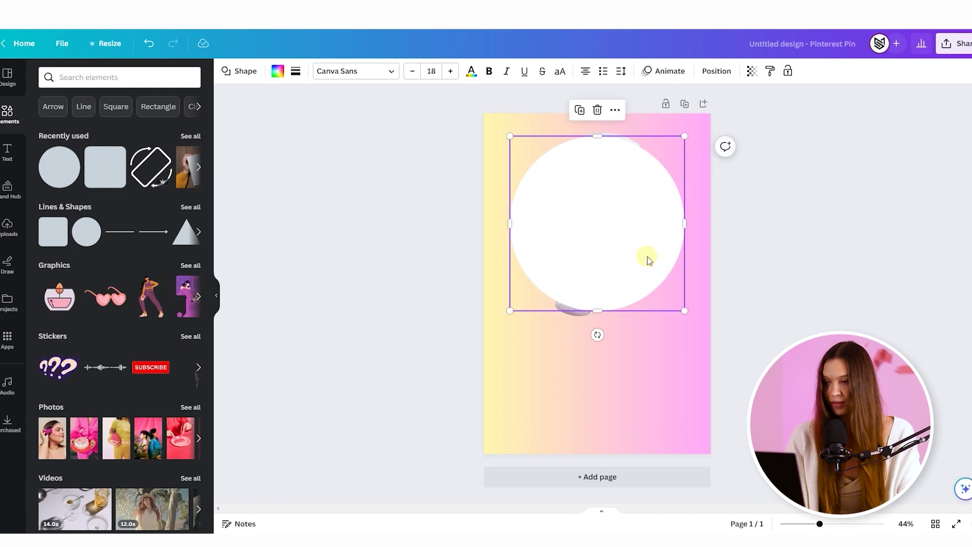
Step: Turn the copy into a ring with no fill and a thick solid white outline
click(277, 73)
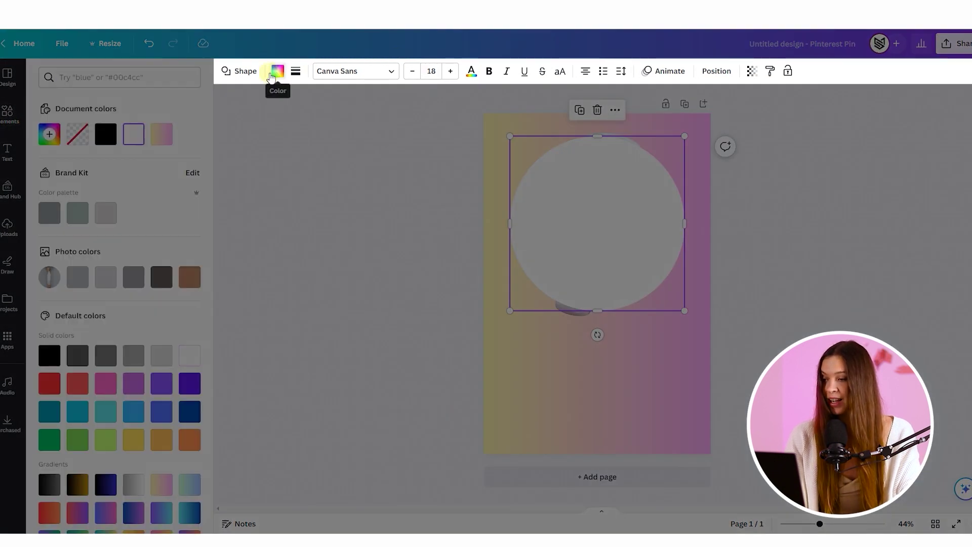
click(79, 136)
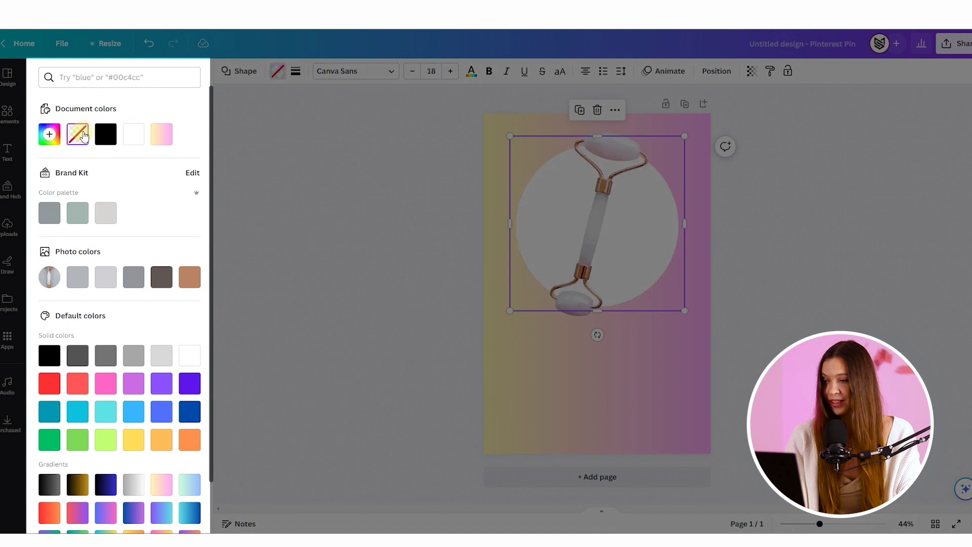
click(296, 72)
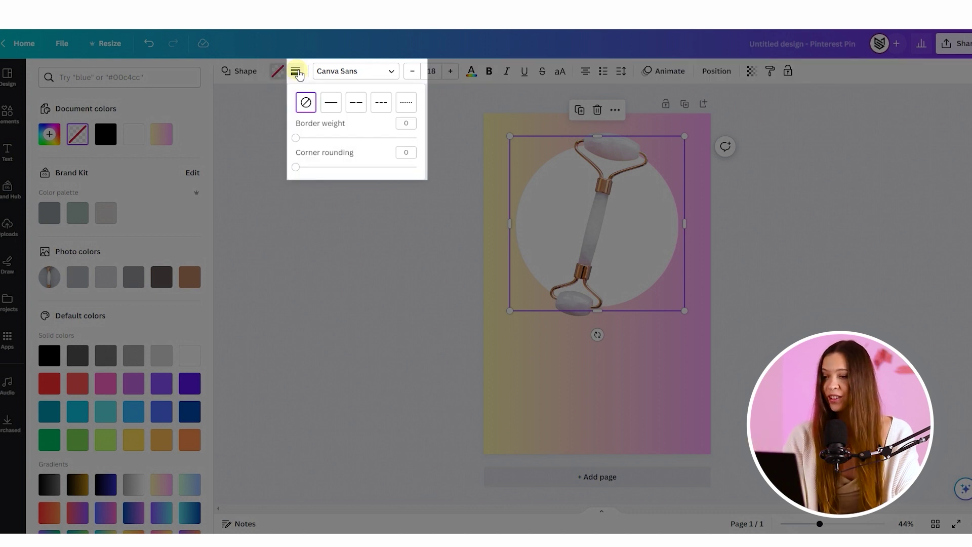
click(331, 104)
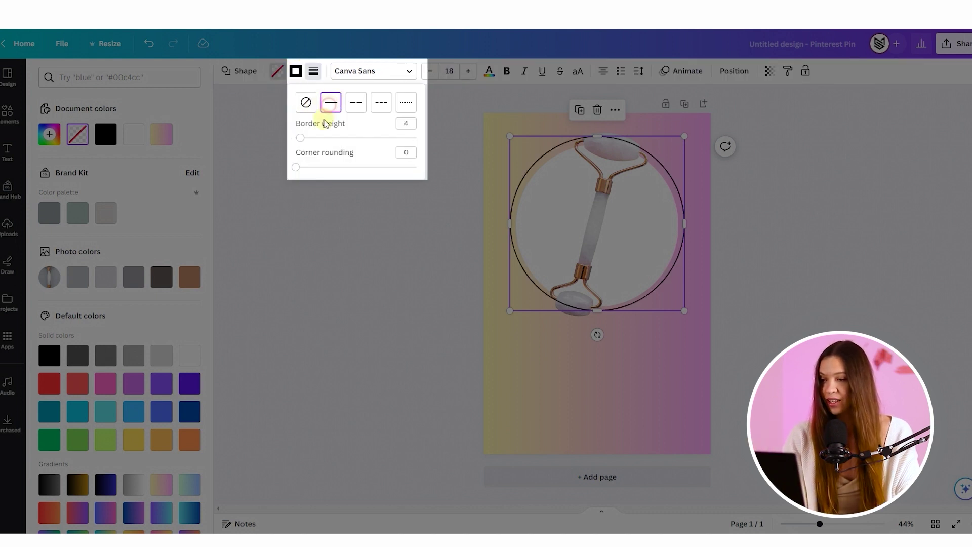
mouse_move(306, 139)
mouse_down()
mouse_move(387, 139)
mouse_move(304, 139)
mouse_up()
click(296, 71)
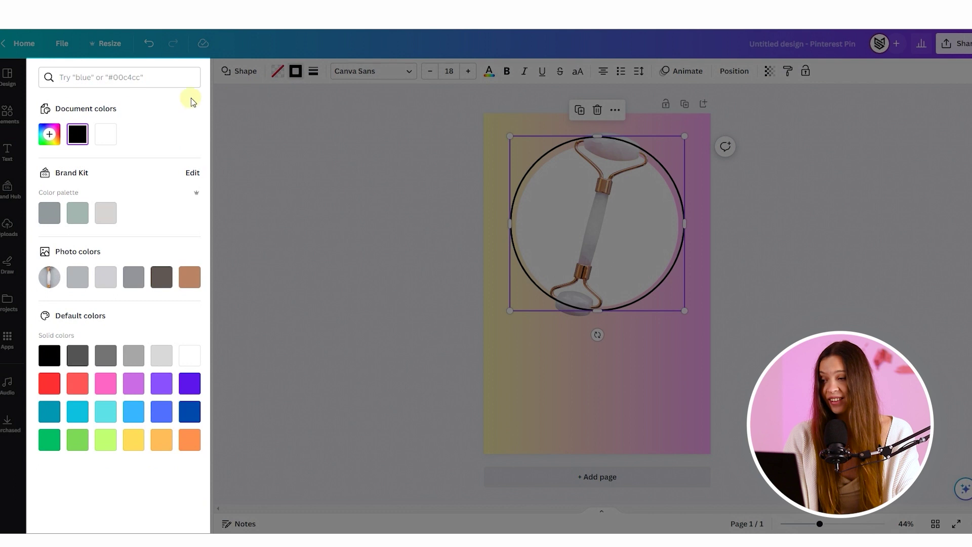
click(107, 136)
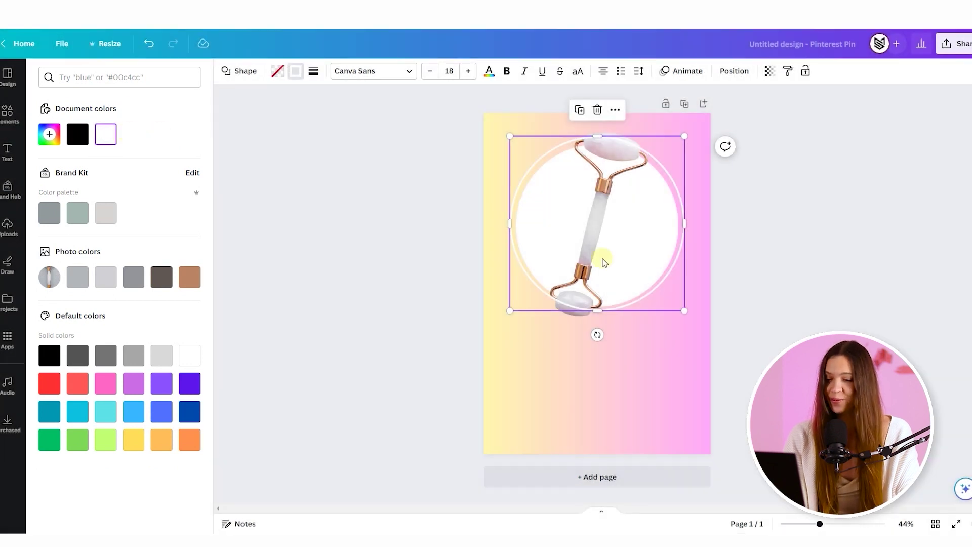
Step: Duplicate the ring, enlarge it to 845 px, and send it one layer back
click(734, 71)
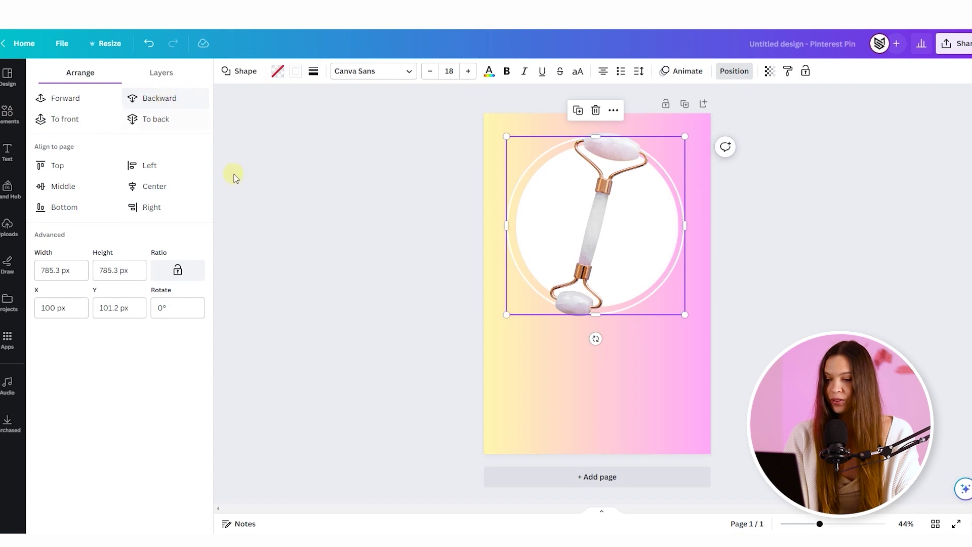
key(ctrl+c)
key(ctrl+v)
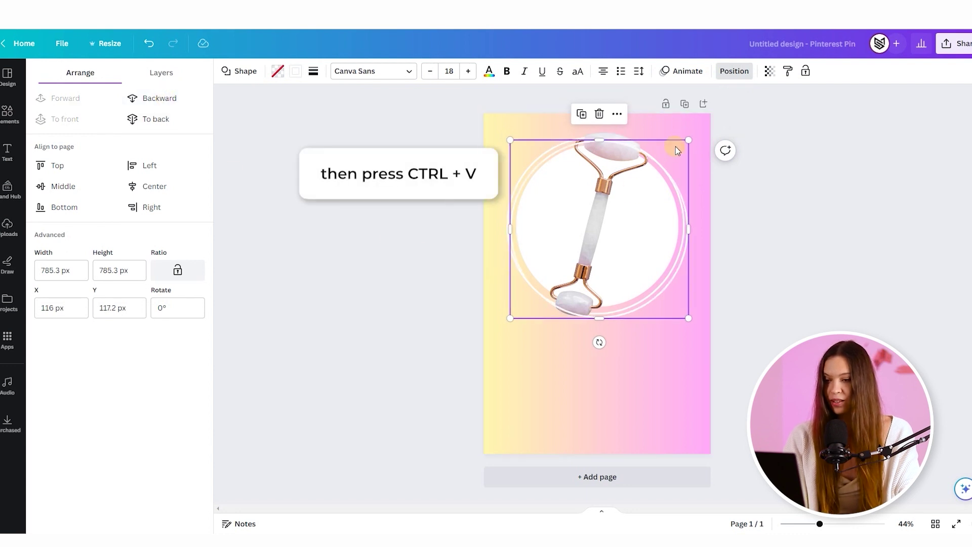
drag(688, 140, 691, 130)
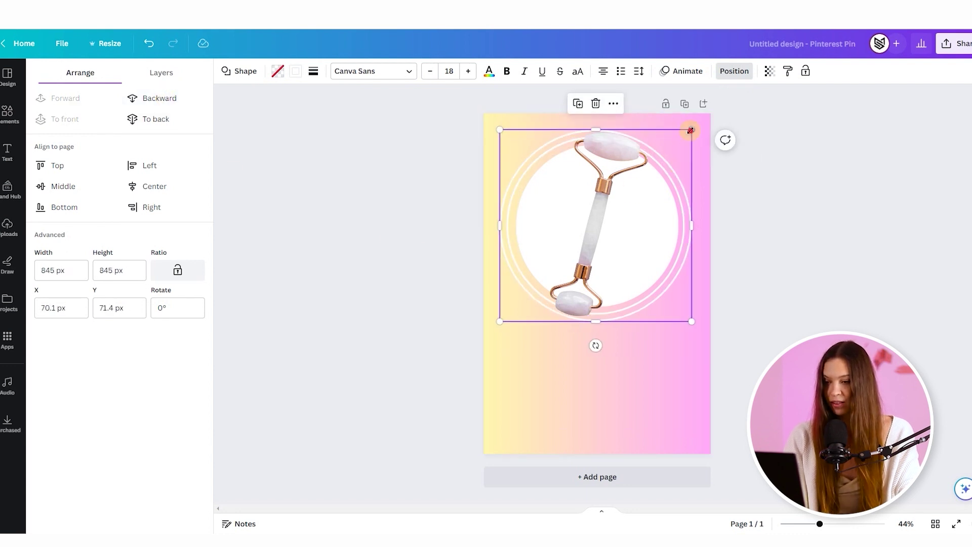
click(163, 98)
key(Escape)
click(795, 280)
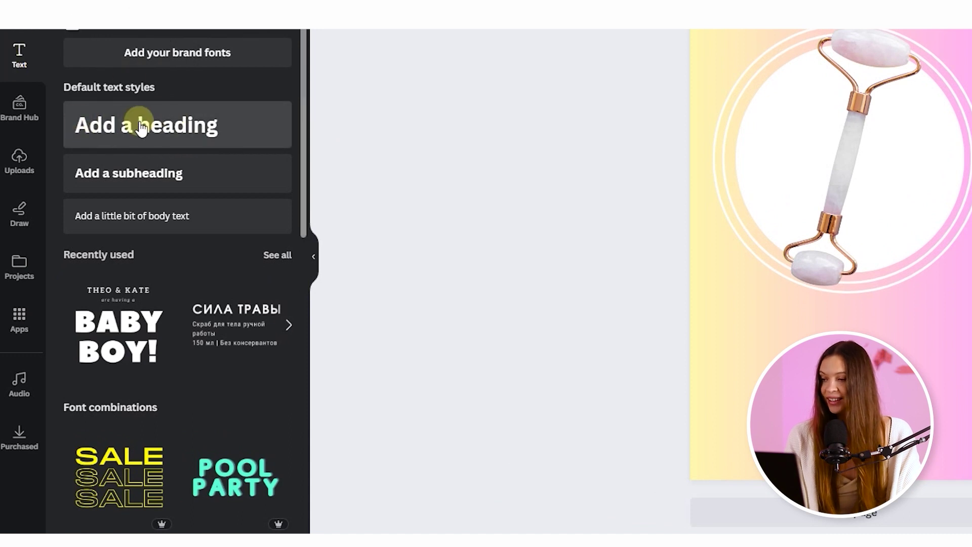
Step: Add a 'Big sale' heading below the circle, make it uppercase, enlarge and centre it
click(202, 124)
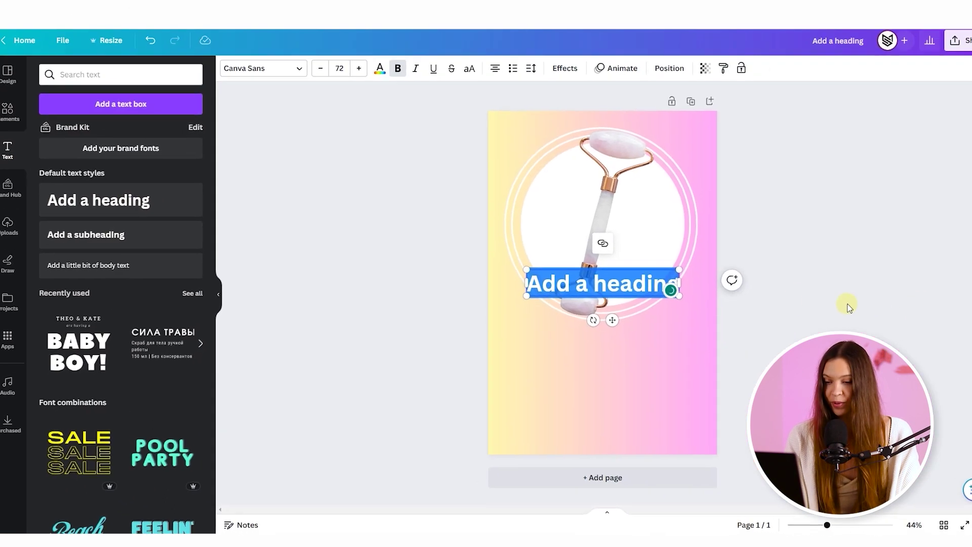
key(Escape)
drag(620, 287, 618, 355)
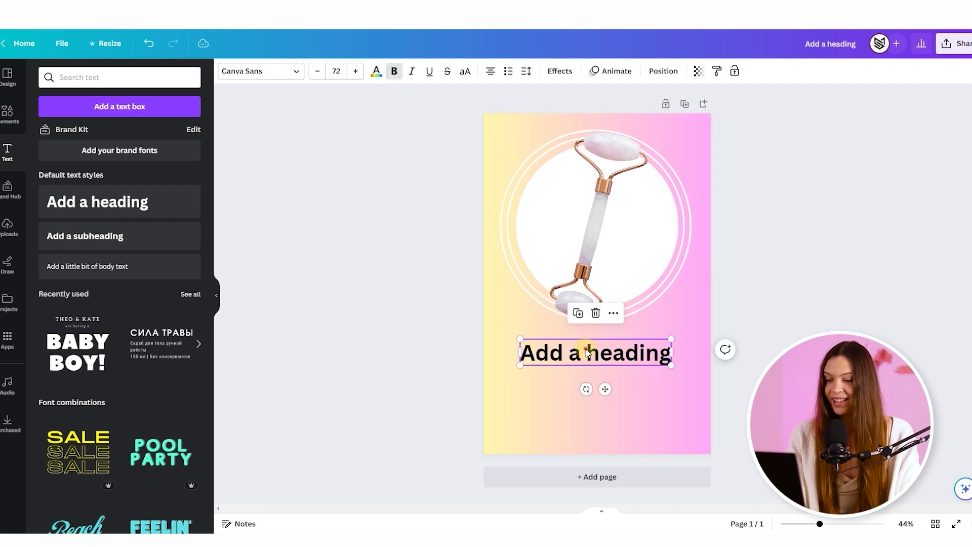
double_click(586, 349)
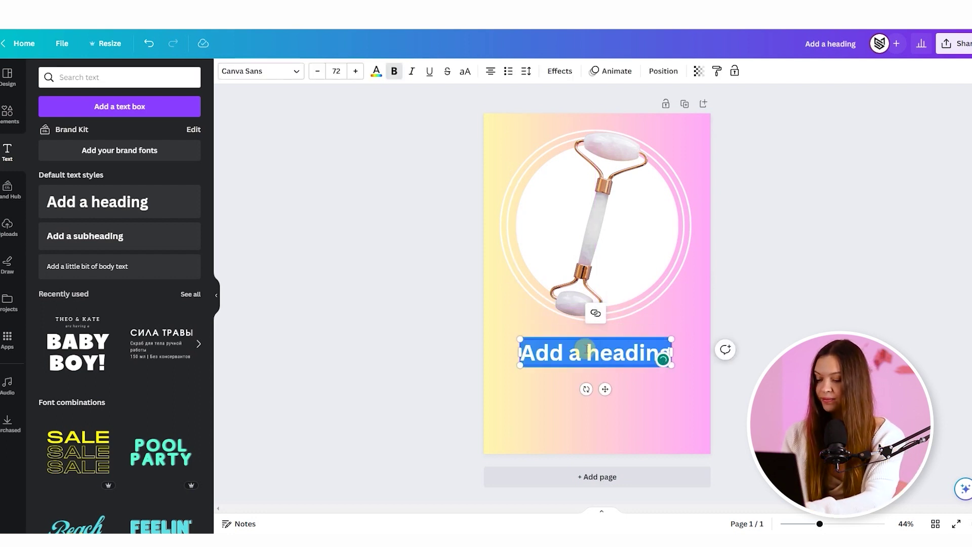
text(Big sale)
click(906, 215)
click(626, 356)
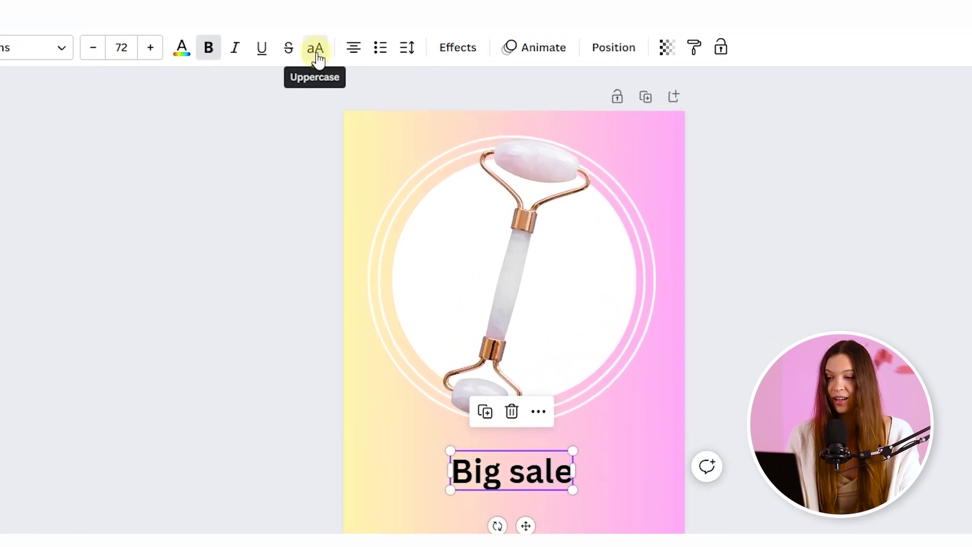
click(316, 55)
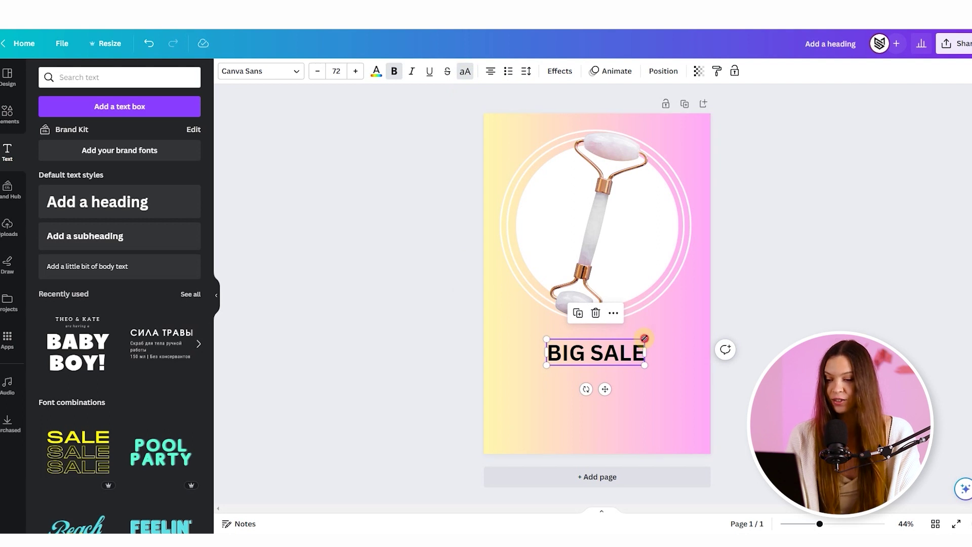
drag(644, 339, 669, 330)
mouse_move(546, 366)
mouse_down()
mouse_move(522, 378)
mouse_move(530, 370)
mouse_up()
drag(611, 351, 607, 358)
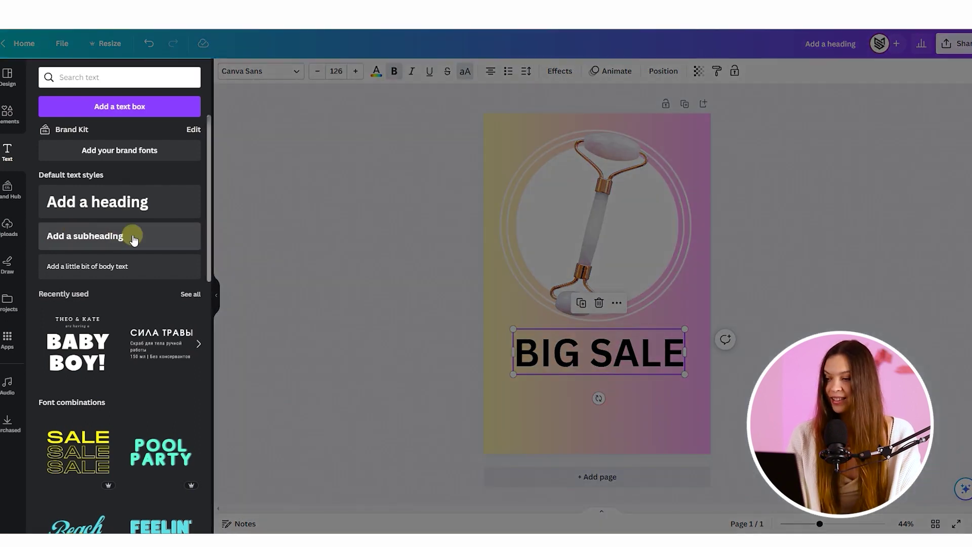
Step: Add an uppercase 'SUMMER OFFER' subheading under BIG SALE
drag(132, 238, 676, 383)
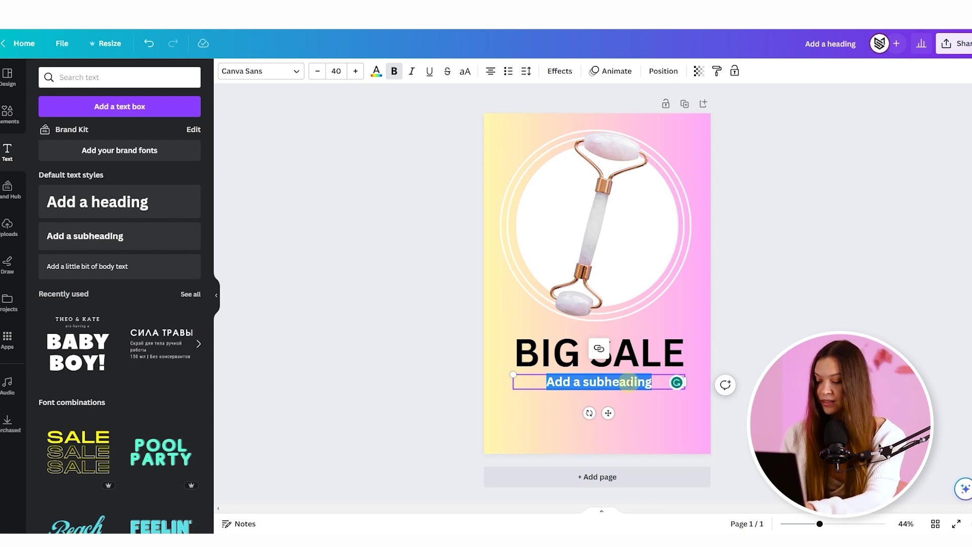
text(Summer offer)
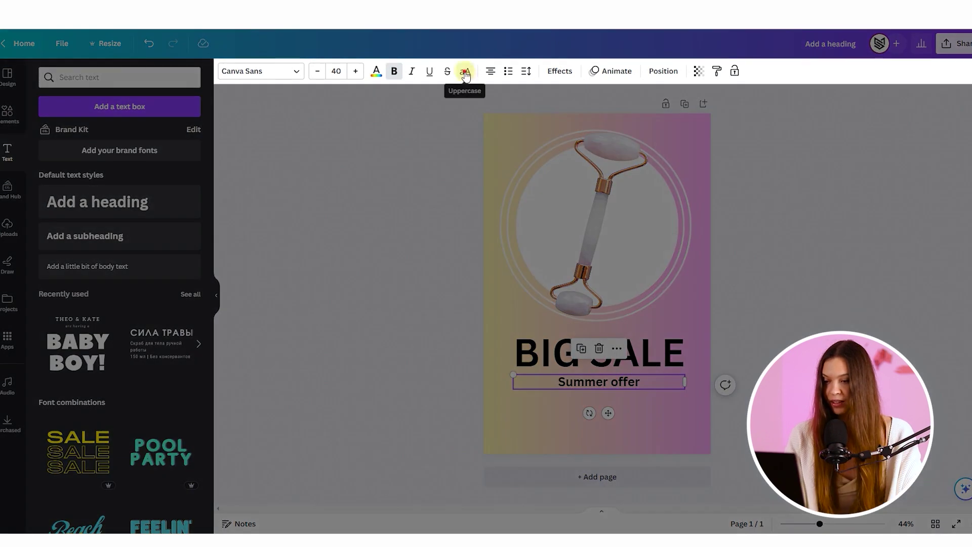
click(465, 73)
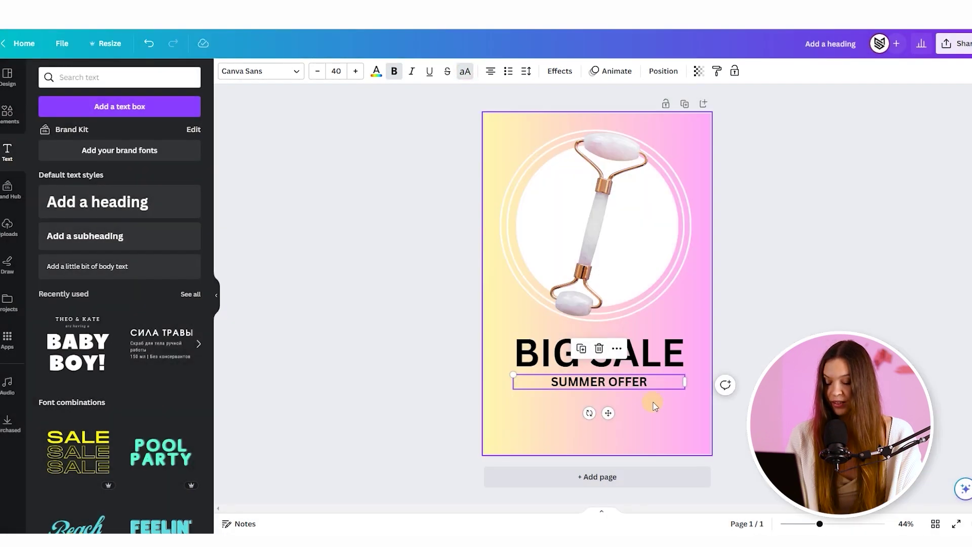
click(650, 405)
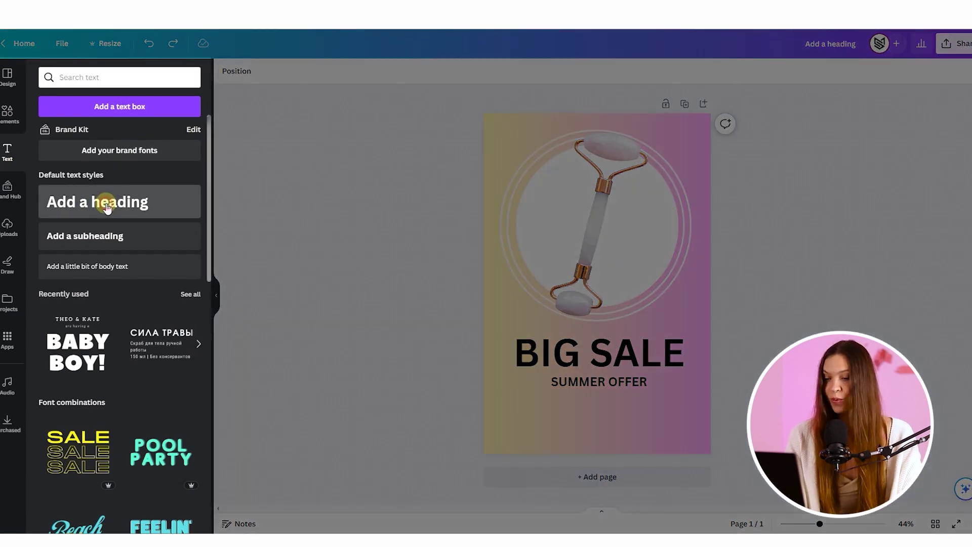
Step: Add an 'Up to 50% off' text line below SUMMER OFFER
click(105, 201)
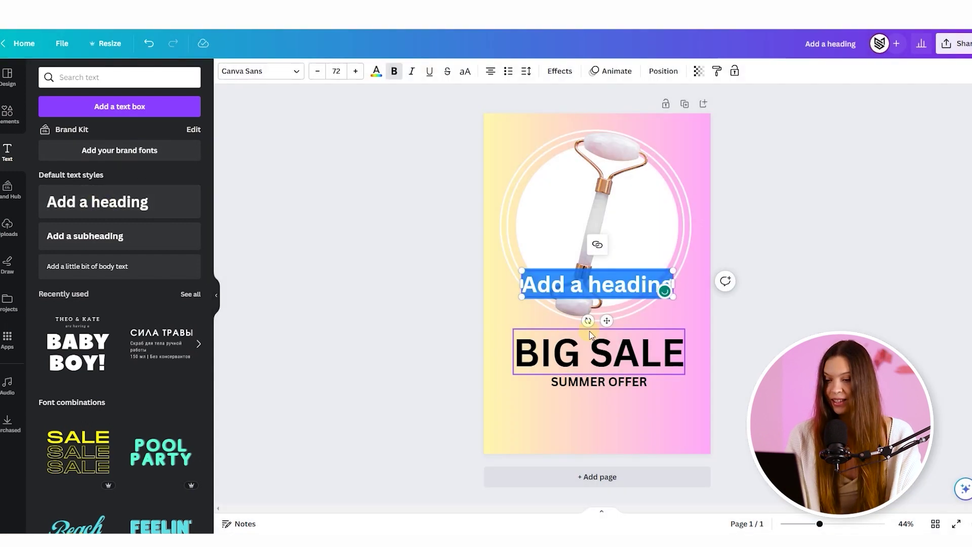
drag(638, 281, 643, 396)
double_click(588, 406)
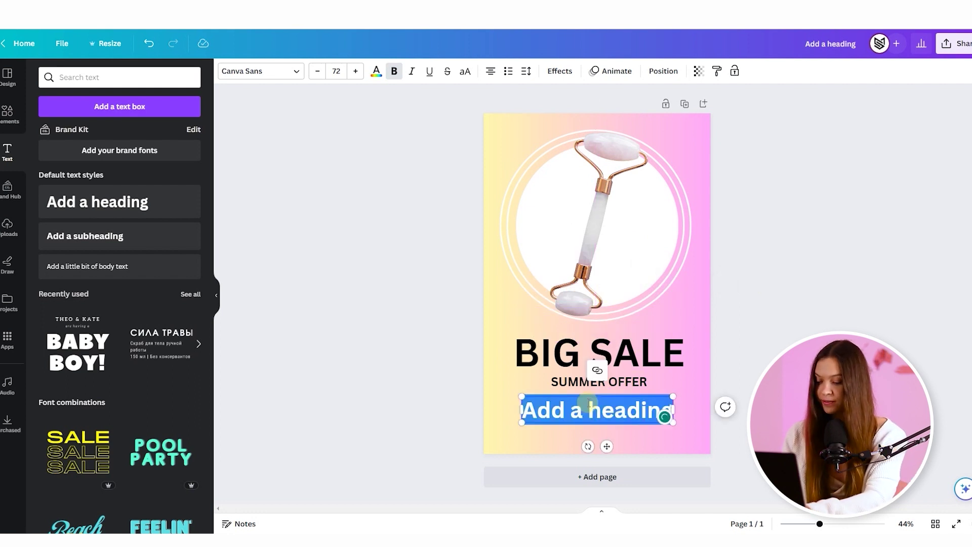
text(Up to 50% off)
key(Escape)
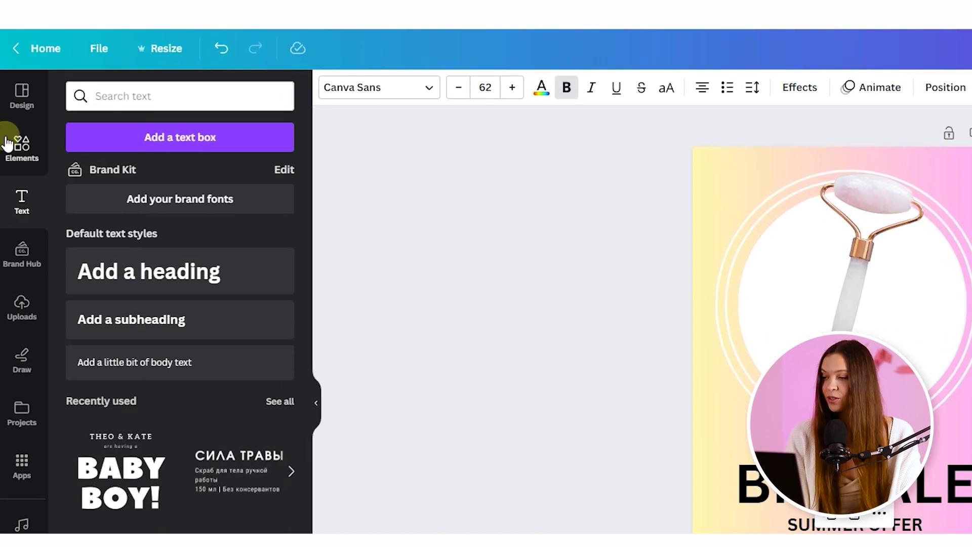
Step: Place a square behind that line, resize it to fit, and fill it pink
click(18, 149)
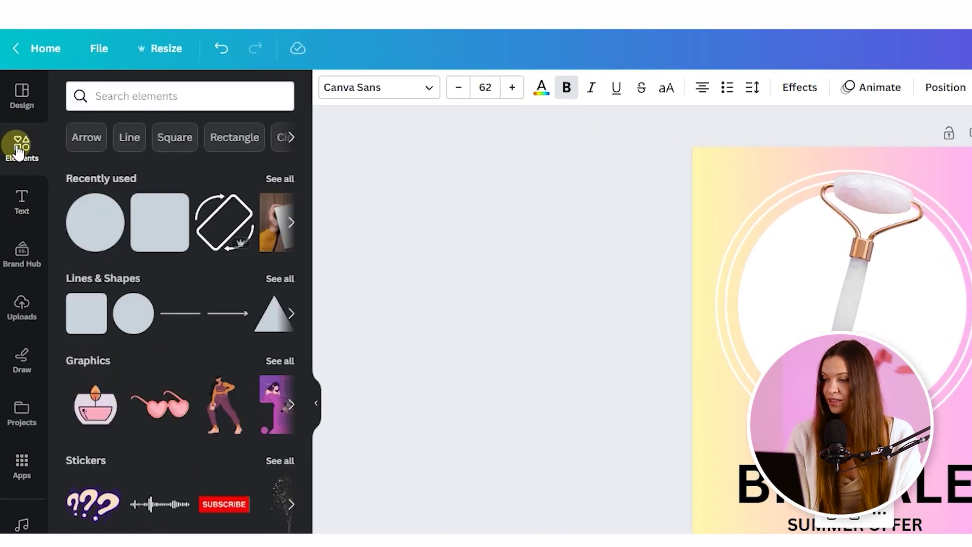
click(161, 223)
drag(862, 359, 808, 535)
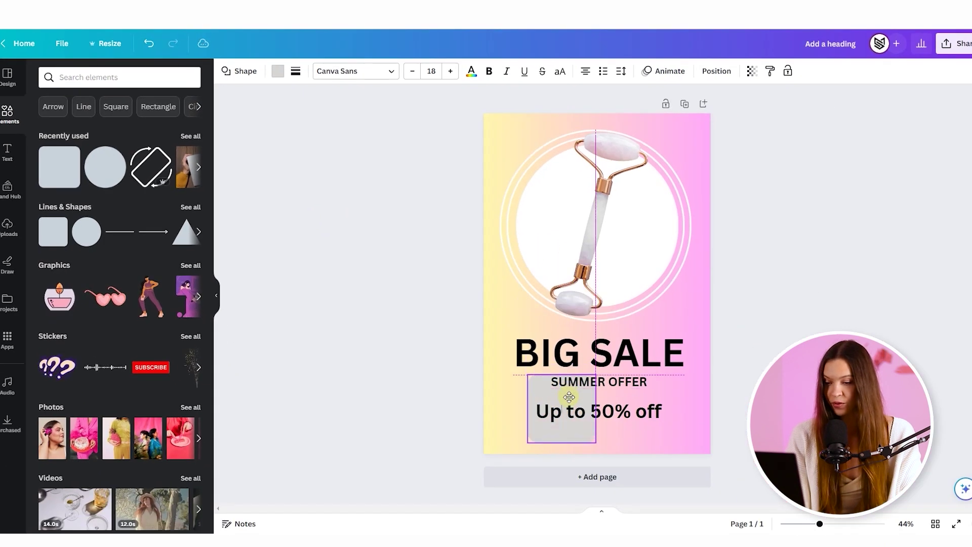
drag(609, 411, 668, 411)
drag(599, 374, 599, 396)
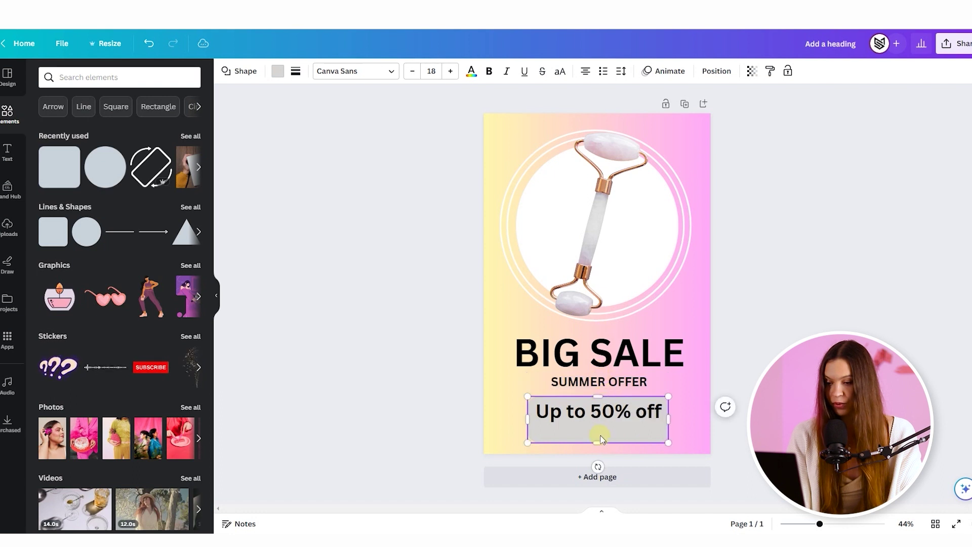
drag(598, 443, 599, 427)
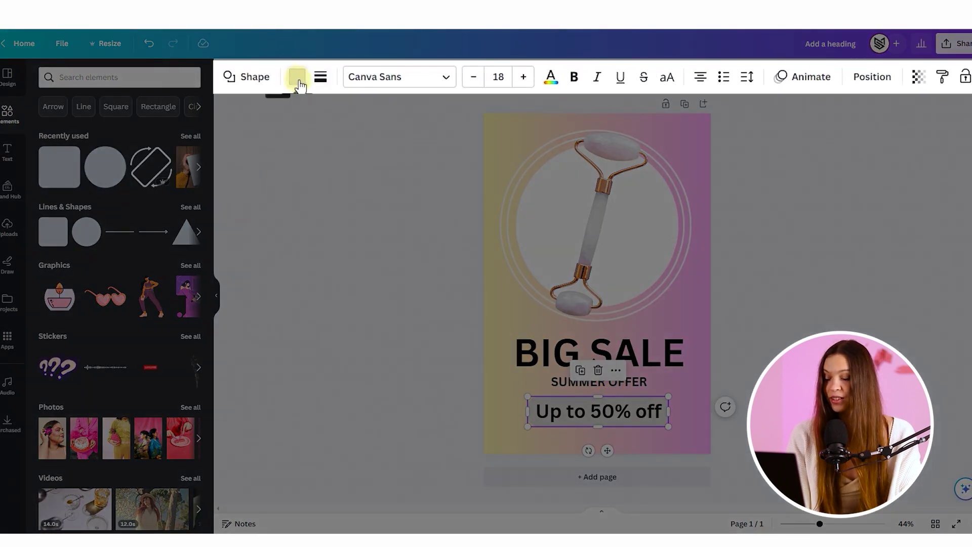
click(299, 82)
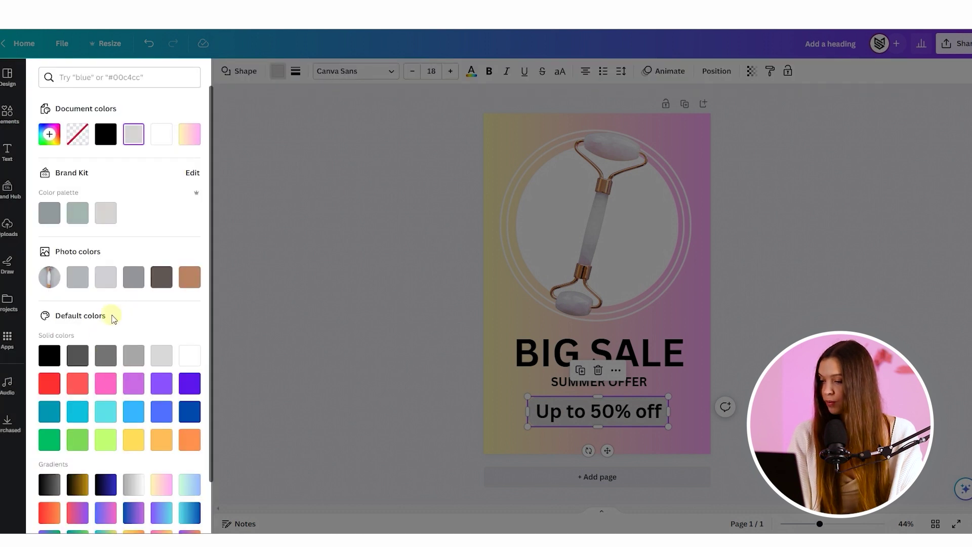
click(104, 389)
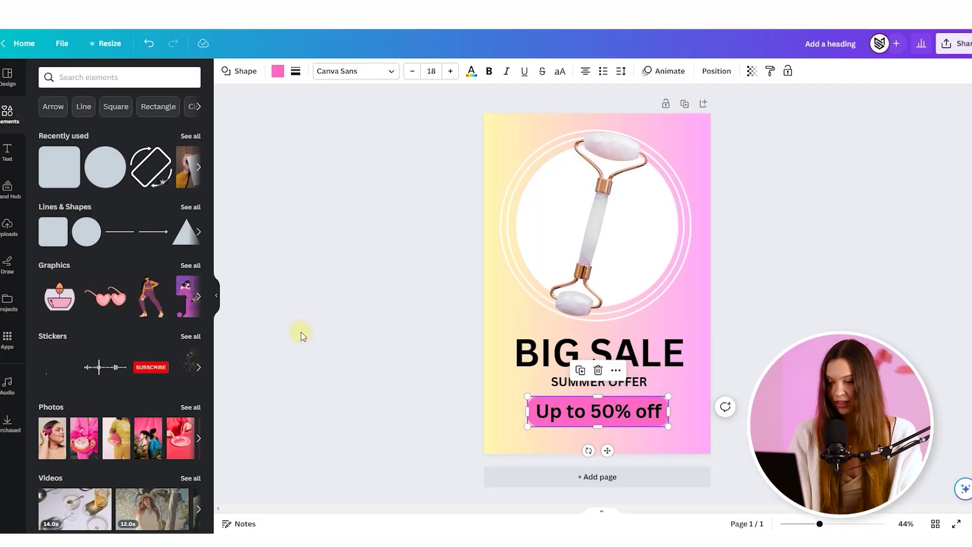
click(358, 354)
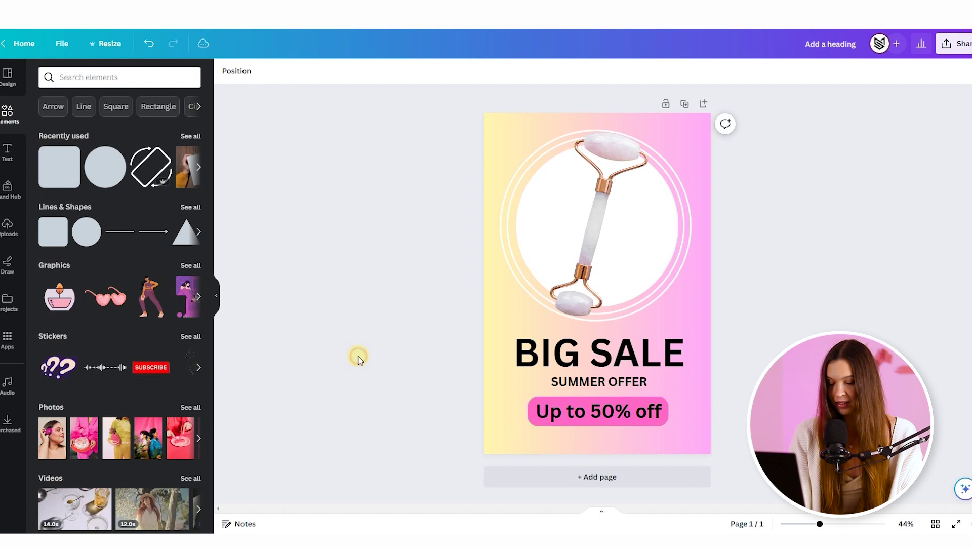
Step: Make the 'Up to 50% off' text white
click(560, 418)
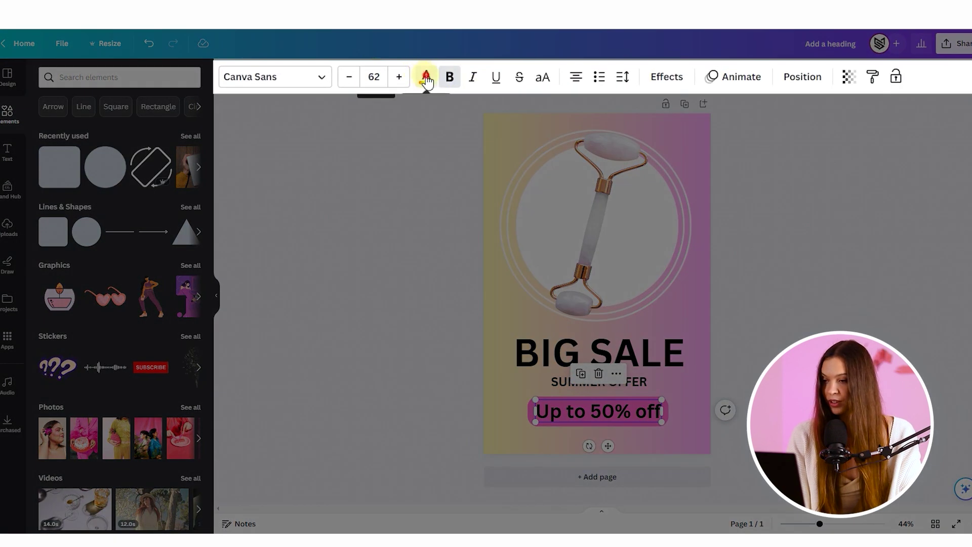
click(380, 71)
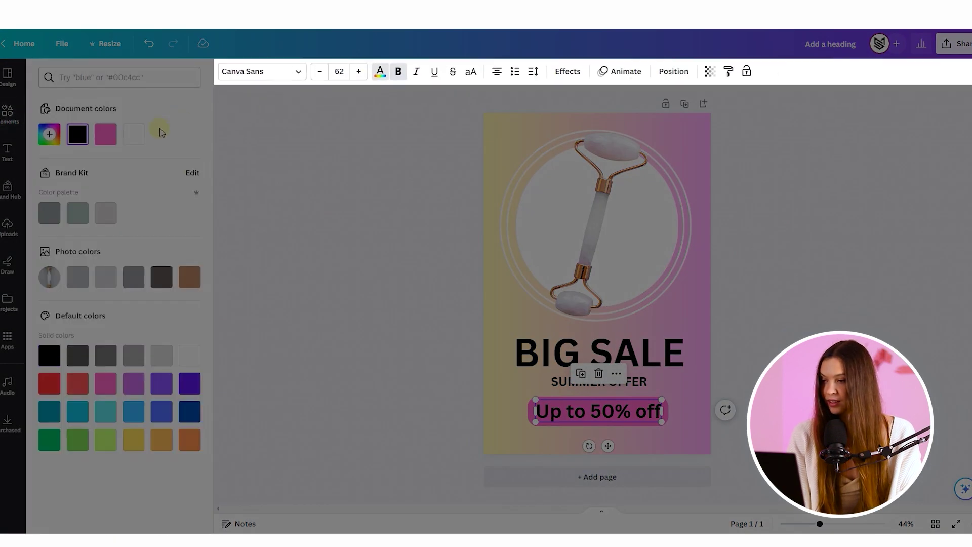
click(133, 134)
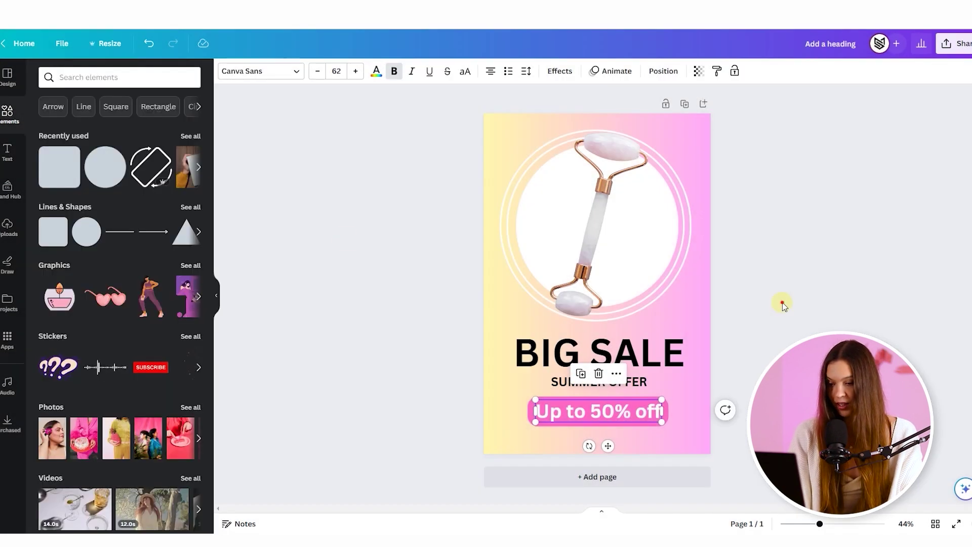
click(790, 304)
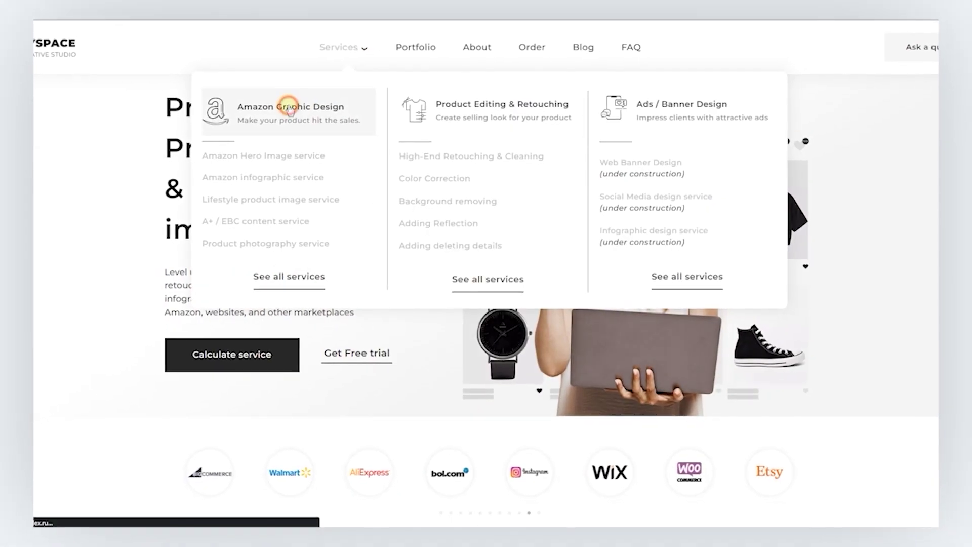
Step: Request hero (Only product), infographic, lifestyle and A+ content images in the Amazon Graphic Design order form
click(290, 99)
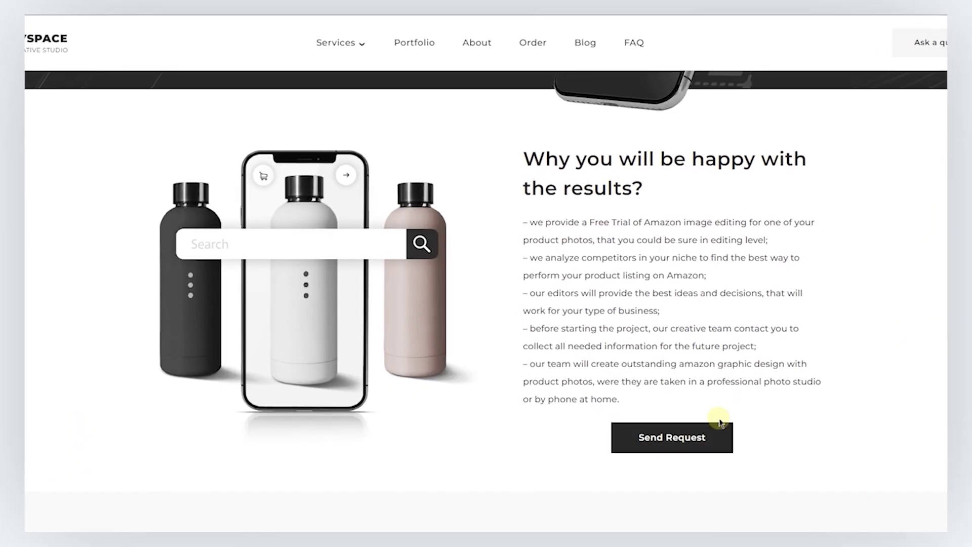
click(674, 445)
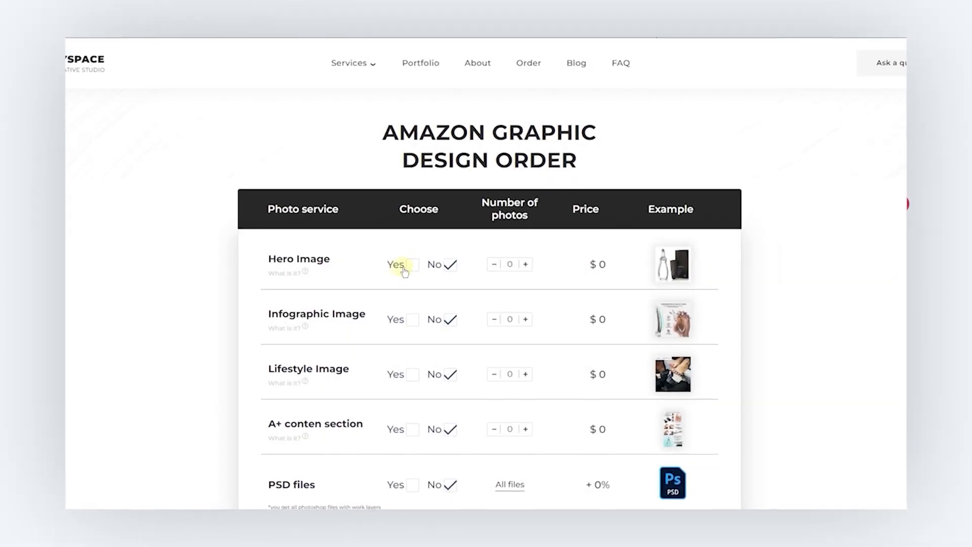
click(473, 264)
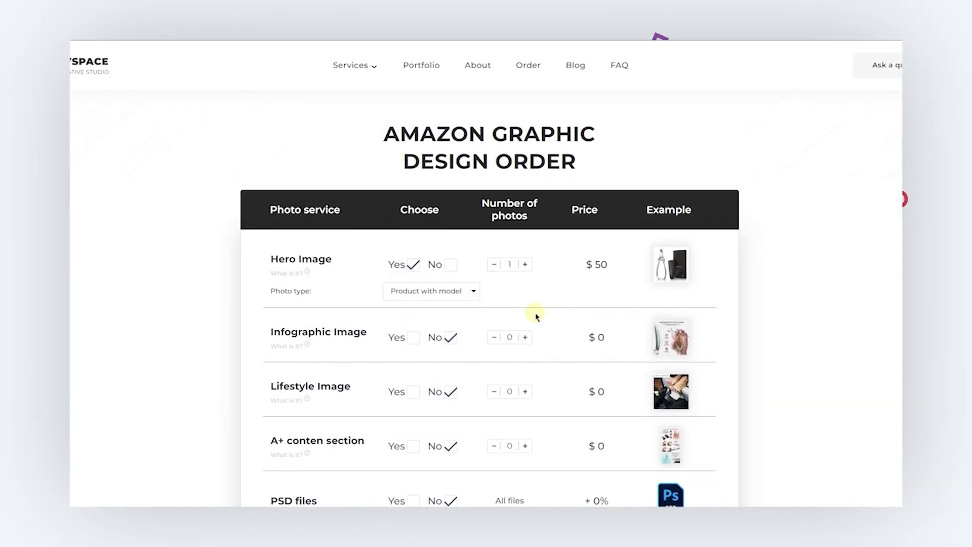
click(473, 319)
click(444, 299)
click(445, 320)
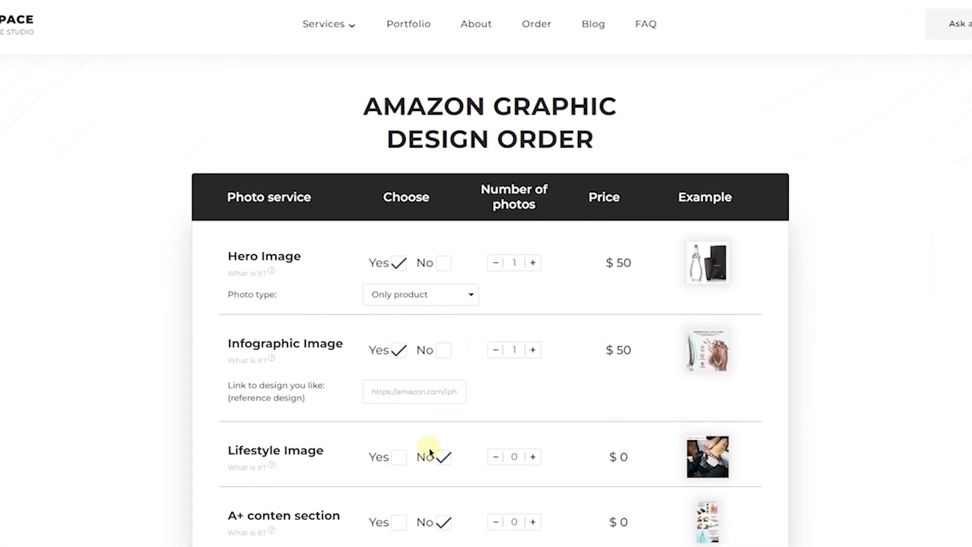
click(401, 454)
scroll(483, 453, down, 2)
click(401, 440)
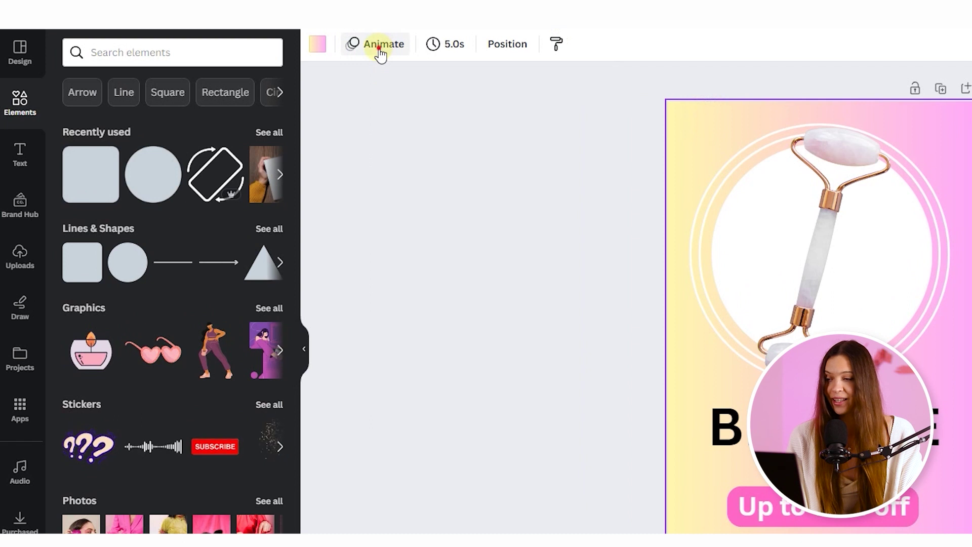
Step: Apply the Disco page animation to the pin so it plays on enter over 5.0 s
click(273, 74)
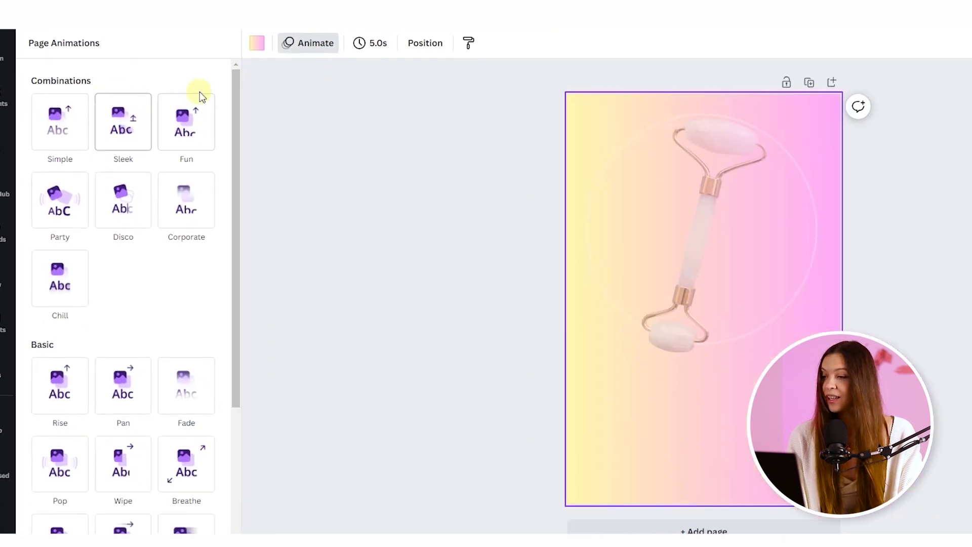
drag(293, 85, 293, 112)
drag(202, 98, 217, 120)
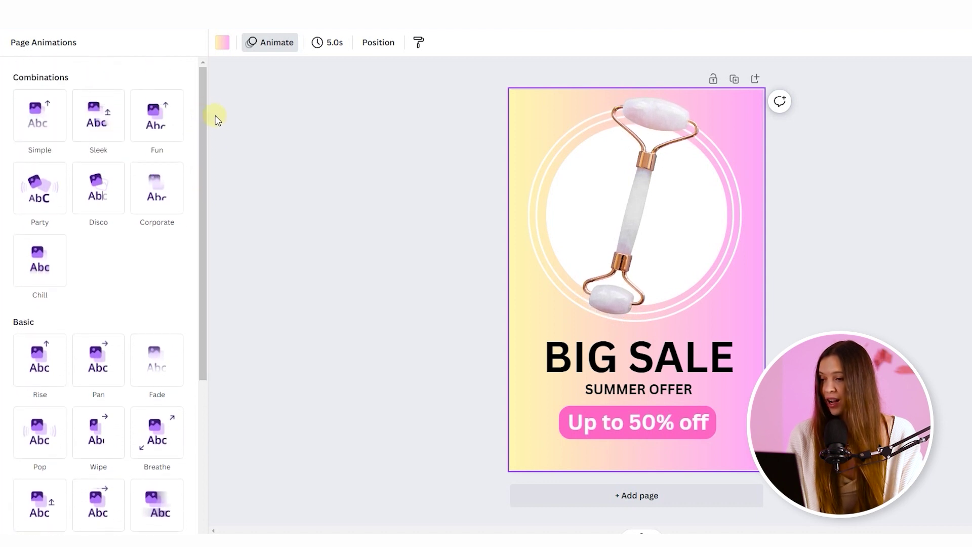
click(102, 225)
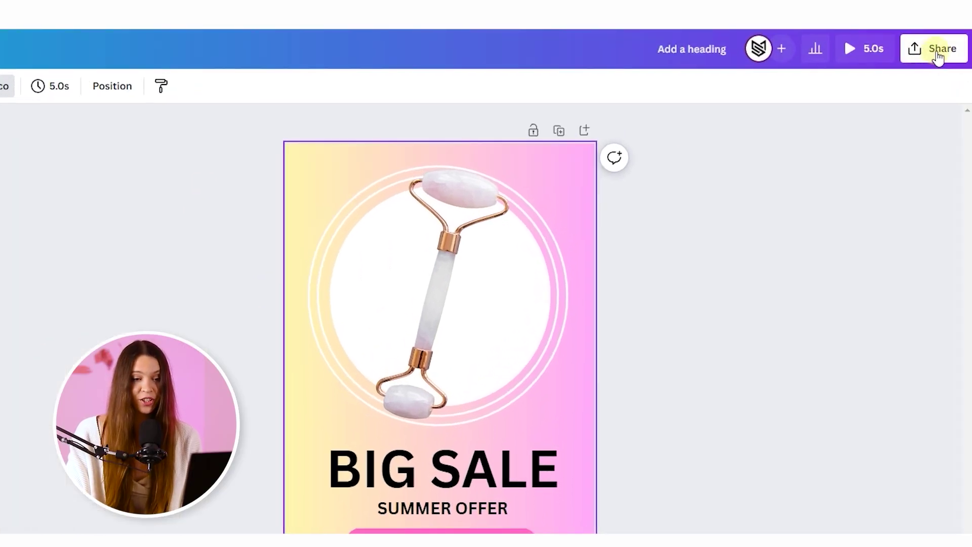
Step: Download the pin as a 1,000 × 1,500 px JPG, switching the file type from MP4 Video
click(937, 52)
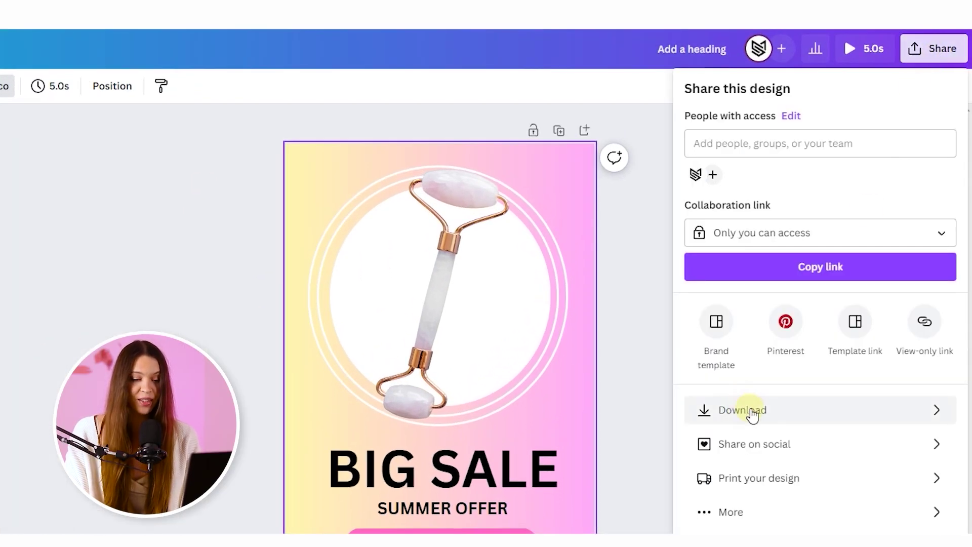
click(753, 411)
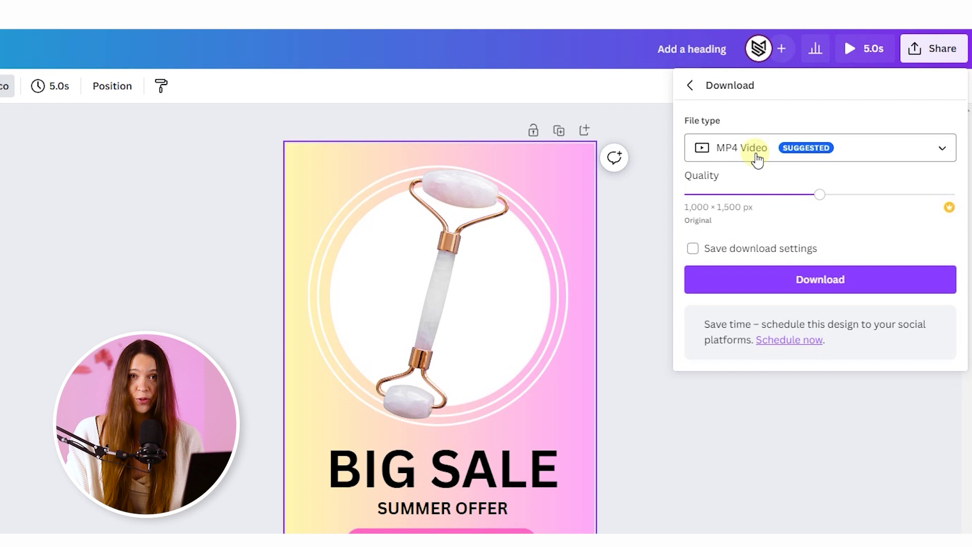
click(764, 149)
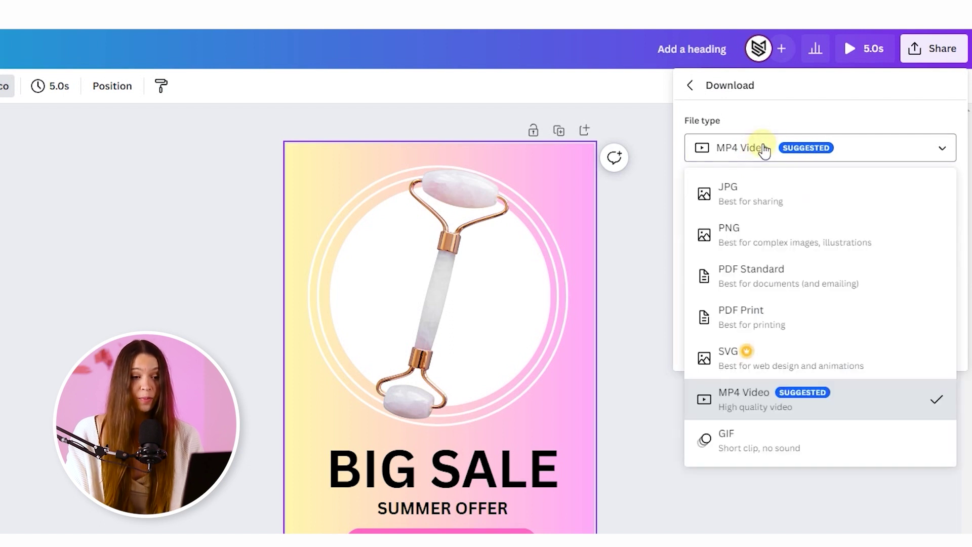
click(739, 198)
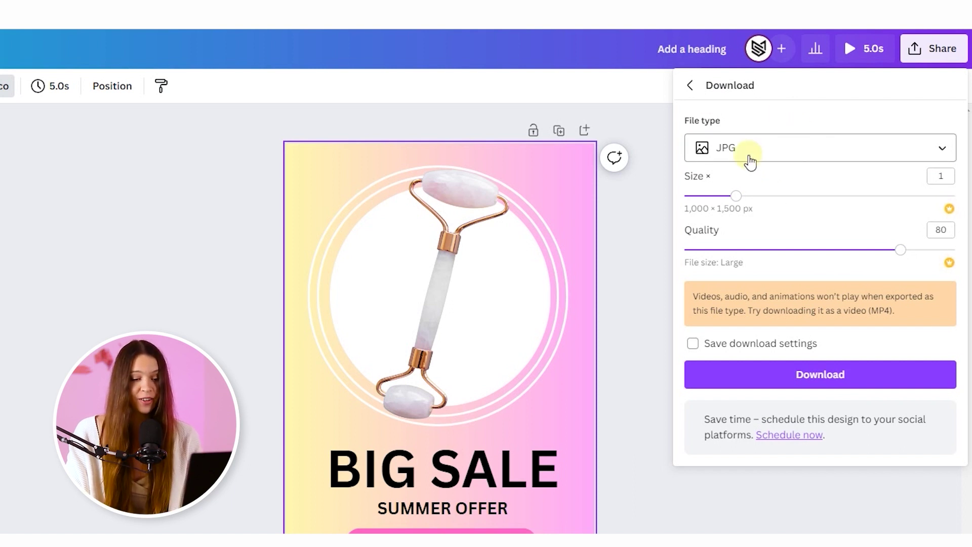
click(849, 375)
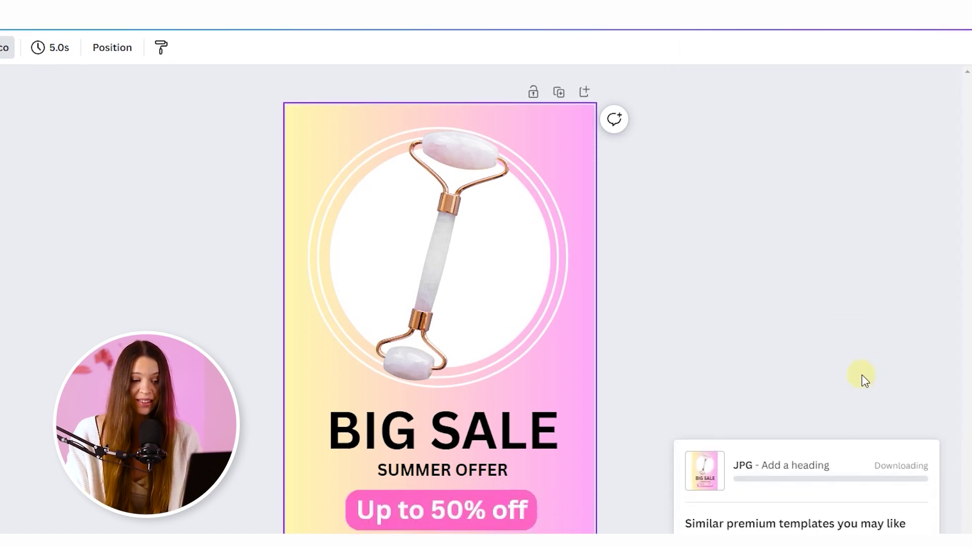